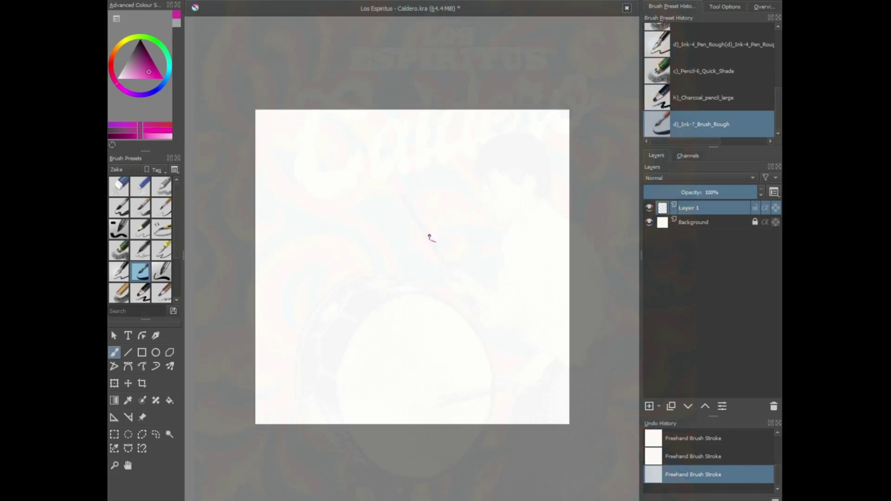
Outline the drummer's head and face profile in magenta with the Ink-7 Brush Rough preset
drag(430, 241, 437, 222)
drag(461, 256, 472, 263)
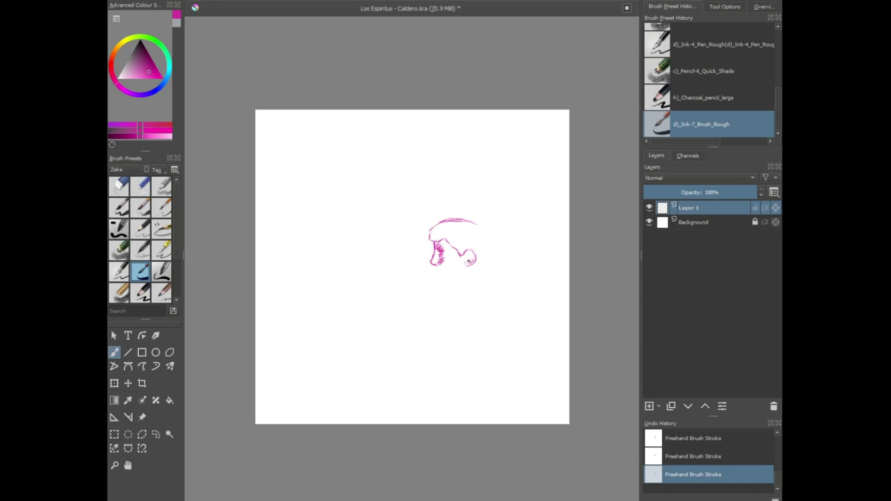
Extend the face line, draw the back of the head, hatch the hair, and add the neck-shoulder line
mouse_move(435, 260)
mouse_down()
mouse_move(443, 280)
mouse_move(453, 279)
mouse_move(446, 282)
mouse_up()
drag(469, 224, 483, 274)
mouse_move(485, 242)
mouse_down()
mouse_move(474, 264)
mouse_move(450, 248)
mouse_move(457, 253)
mouse_up()
key(ctrl+z)
mouse_move(476, 238)
mouse_down()
mouse_move(452, 251)
mouse_move(448, 242)
mouse_move(431, 241)
mouse_move(473, 242)
mouse_move(459, 222)
mouse_up()
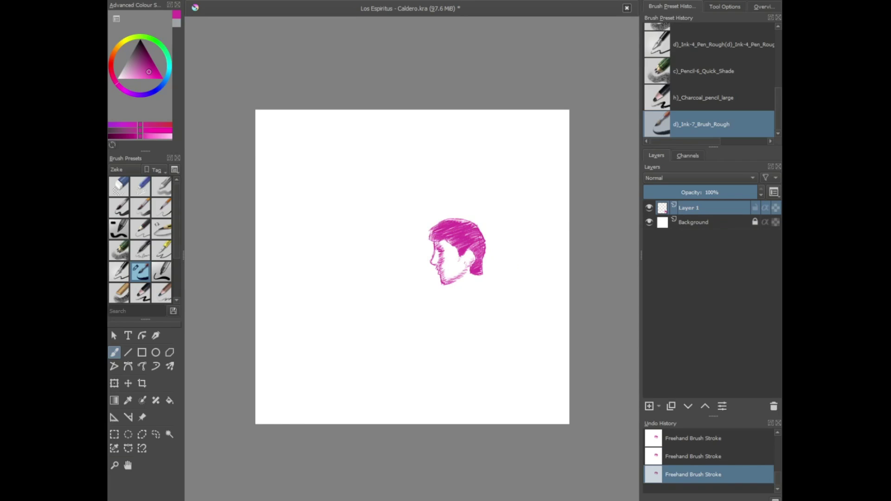
mouse_move(453, 280)
mouse_down()
mouse_move(460, 289)
mouse_move(480, 277)
mouse_move(436, 304)
mouse_up()
Outline the back, lower body and arm, and hatch shading under the forearm
mouse_move(484, 278)
mouse_down()
mouse_move(459, 376)
mouse_move(488, 385)
mouse_up()
mouse_move(513, 334)
mouse_down()
mouse_move(485, 380)
mouse_move(495, 369)
mouse_move(513, 388)
mouse_up()
drag(480, 317, 487, 340)
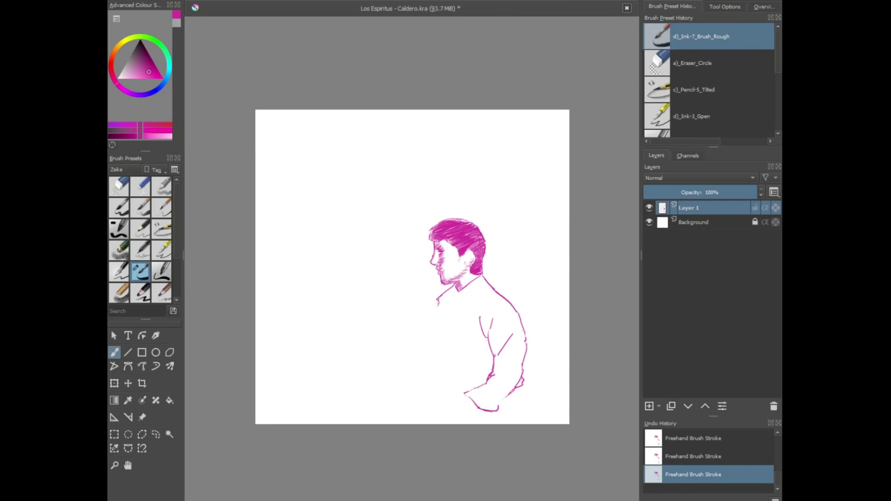
mouse_move(523, 374)
mouse_down()
mouse_move(531, 385)
mouse_move(527, 375)
mouse_up()
mouse_move(473, 399)
mouse_down()
mouse_move(486, 410)
mouse_move(501, 401)
mouse_move(524, 346)
mouse_move(522, 319)
mouse_move(504, 297)
mouse_up()
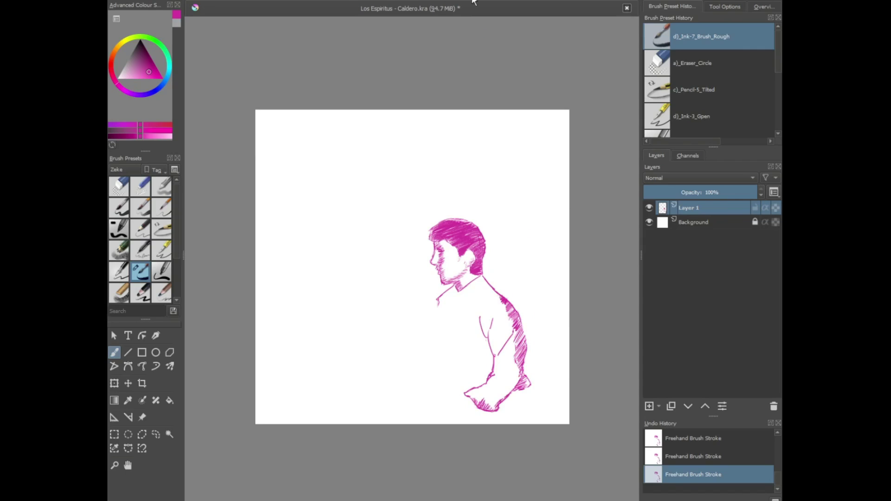
Draw the chest contour, lower-chest curve and left edge of the shirt
drag(436, 303, 434, 317)
mouse_move(471, 387)
mouse_down()
mouse_move(449, 369)
mouse_move(467, 383)
mouse_move(476, 383)
mouse_move(470, 374)
mouse_move(491, 377)
mouse_move(473, 369)
mouse_move(492, 352)
mouse_move(483, 325)
mouse_move(436, 302)
mouse_move(430, 338)
mouse_up()
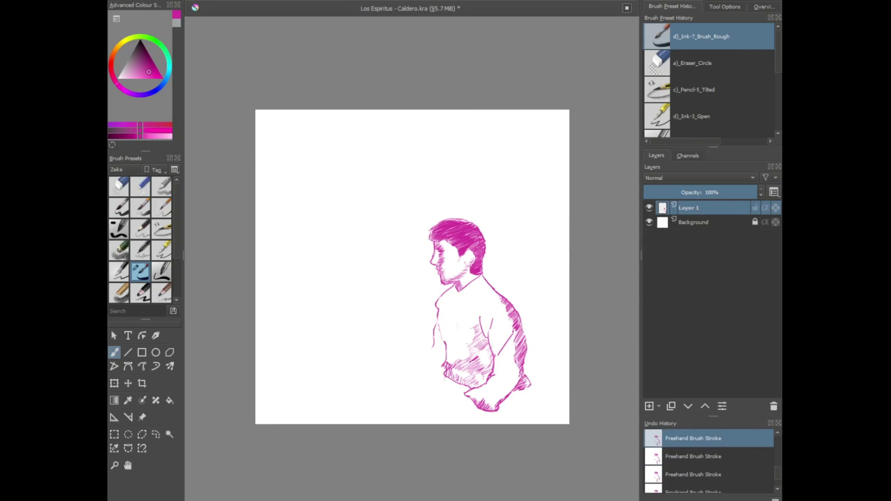
mouse_move(436, 321)
mouse_down()
mouse_move(434, 351)
mouse_move(432, 325)
mouse_move(443, 359)
mouse_move(408, 360)
mouse_up()
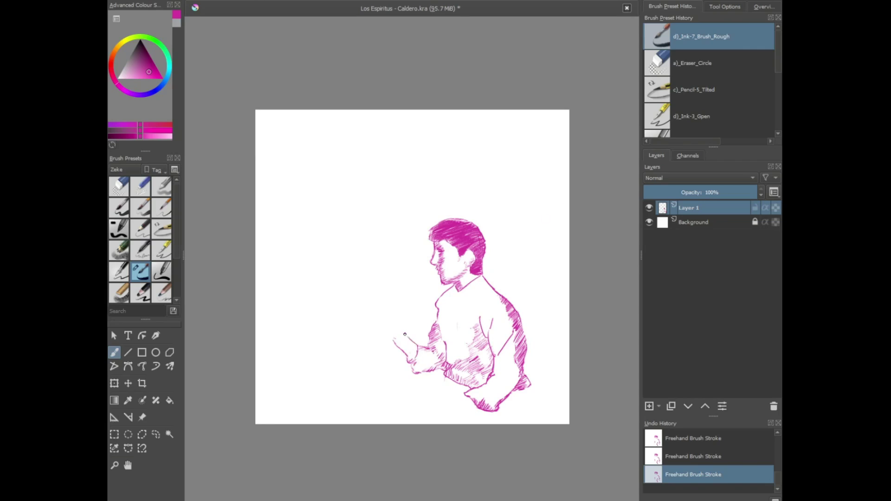
Draw the fingers and clenched fist, then a drumstick rising up-left from it
drag(407, 361, 393, 340)
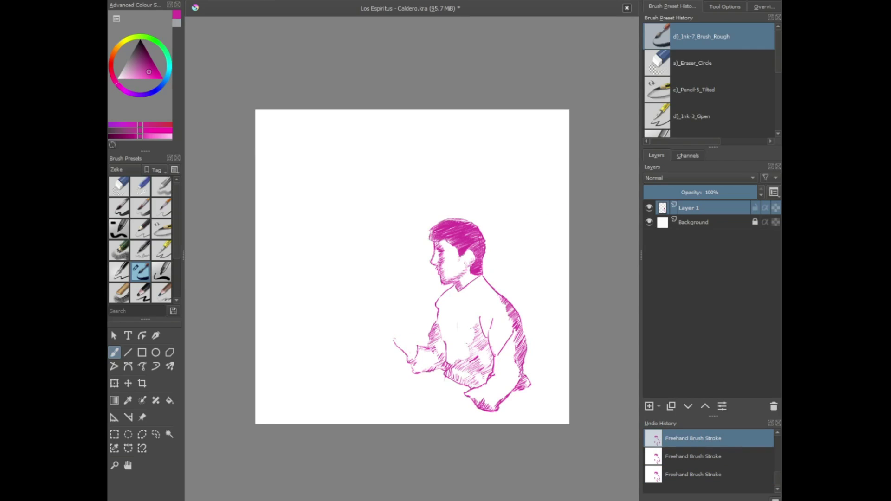
key(ctrl+shift+z)
key(ctrl+shift+z)
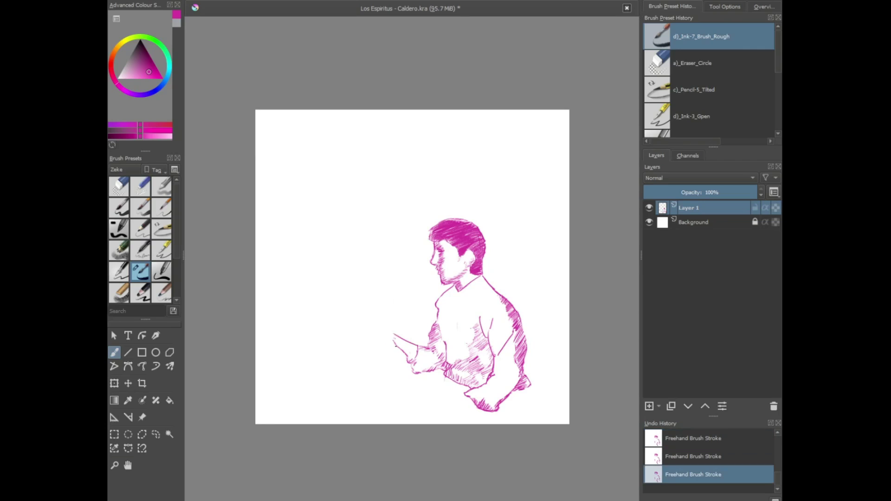
mouse_move(373, 332)
mouse_down()
mouse_move(381, 341)
mouse_move(391, 335)
mouse_move(385, 328)
mouse_move(415, 360)
mouse_move(393, 336)
mouse_up()
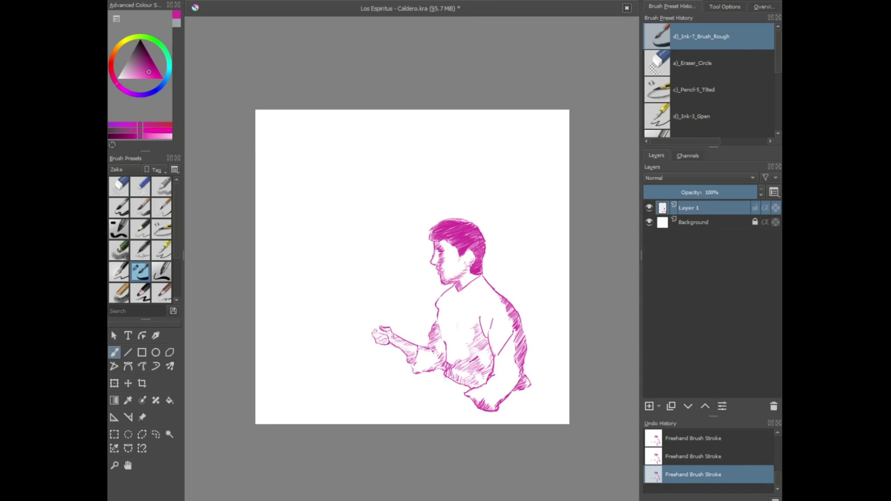
drag(375, 326, 355, 278)
key(ctrl+z)
Hatch the drumstick solid magenta and add strokes at the wrist cuff and lower hand
drag(348, 276, 385, 334)
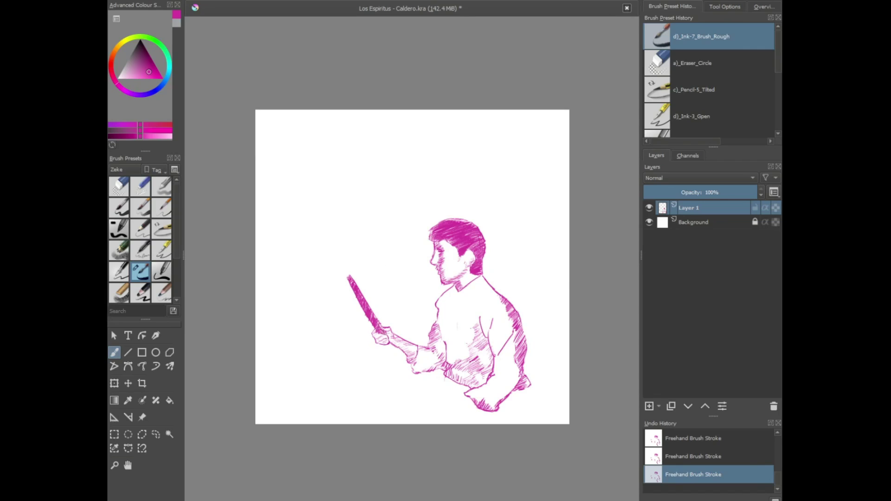
mouse_move(348, 277)
mouse_down()
mouse_move(375, 328)
mouse_move(355, 293)
mouse_up()
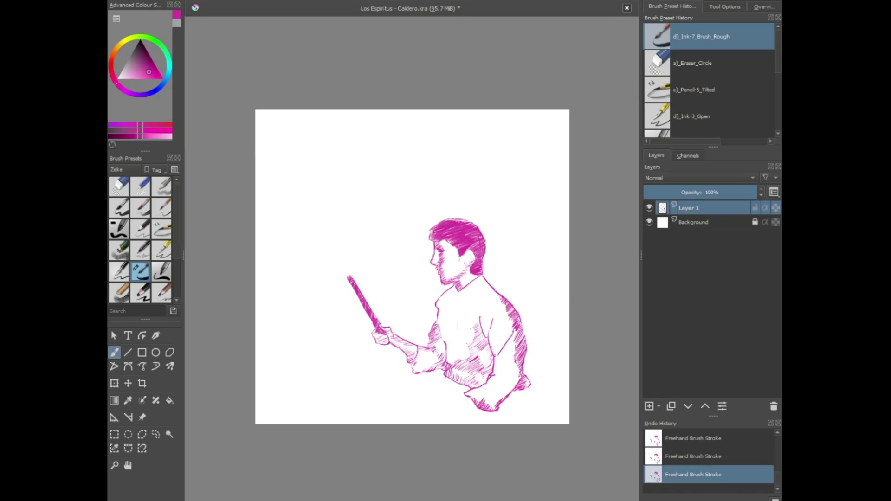
drag(416, 358, 414, 369)
drag(451, 406, 439, 422)
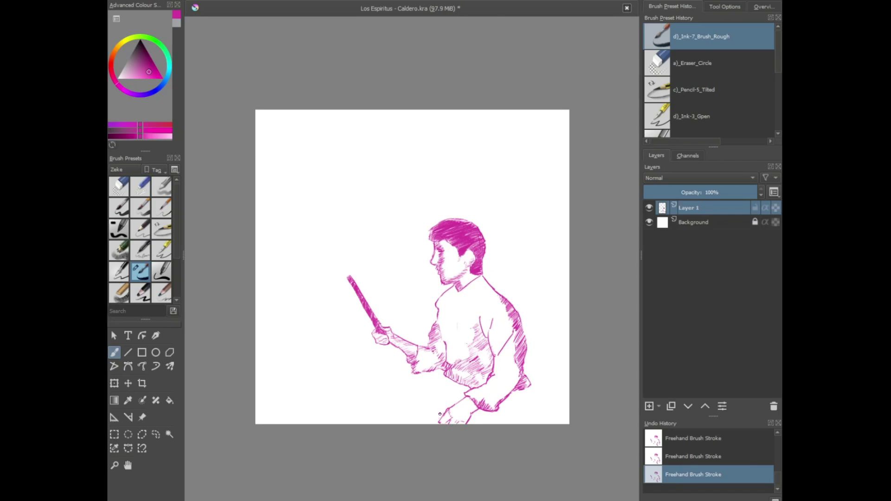
mouse_move(453, 414)
mouse_down()
mouse_move(441, 422)
mouse_move(460, 393)
mouse_up()
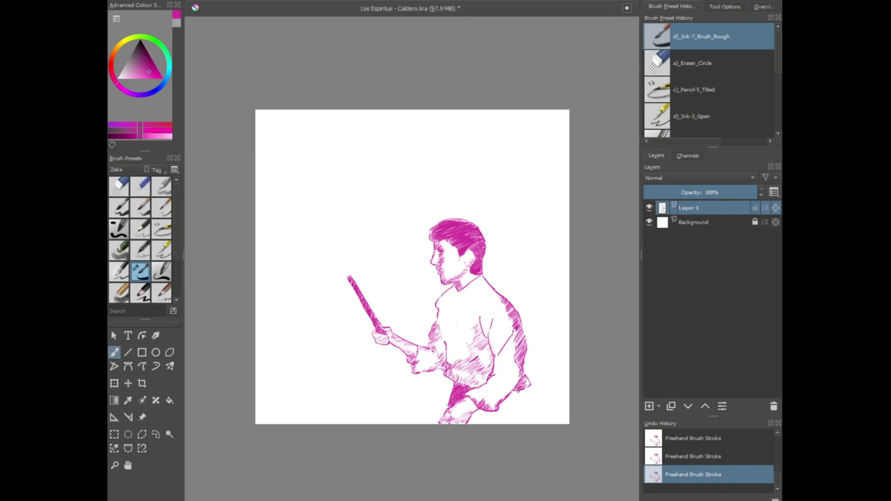
Shade the hip and collar, extend the bottom line, sketch the drum curve, and add a layer
mouse_move(517, 389)
mouse_down()
mouse_move(522, 419)
mouse_move(470, 423)
mouse_move(490, 420)
mouse_move(506, 403)
mouse_up()
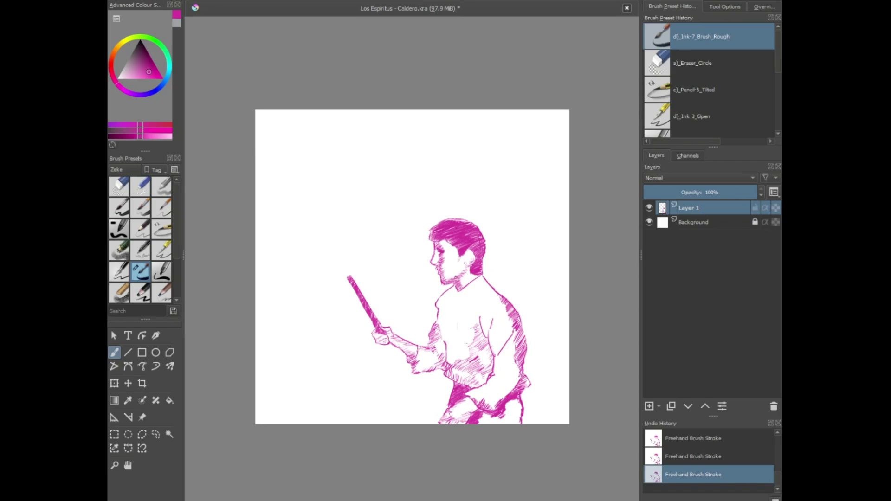
drag(472, 269, 457, 279)
drag(429, 424, 394, 423)
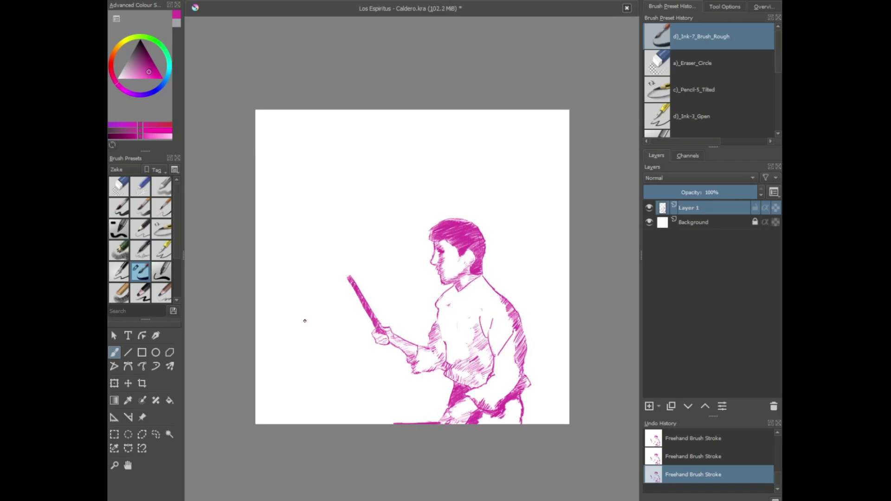
drag(316, 367, 412, 421)
key(Insert)
Draw the drum's large curved outline on the new layer, comparing versions with undo and redo
mouse_move(353, 143)
mouse_down()
mouse_move(344, 384)
mouse_move(194, 195)
mouse_up()
key(5)
key(ctrl+z)
scroll(288, 186, up, 3)
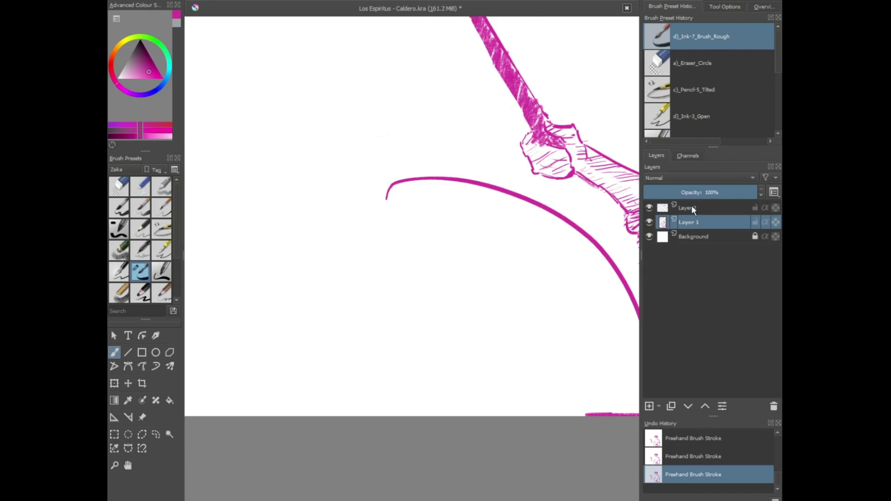
key(ctrl+shift+z)
key(ctrl+z)
key(ctrl+shift+z)
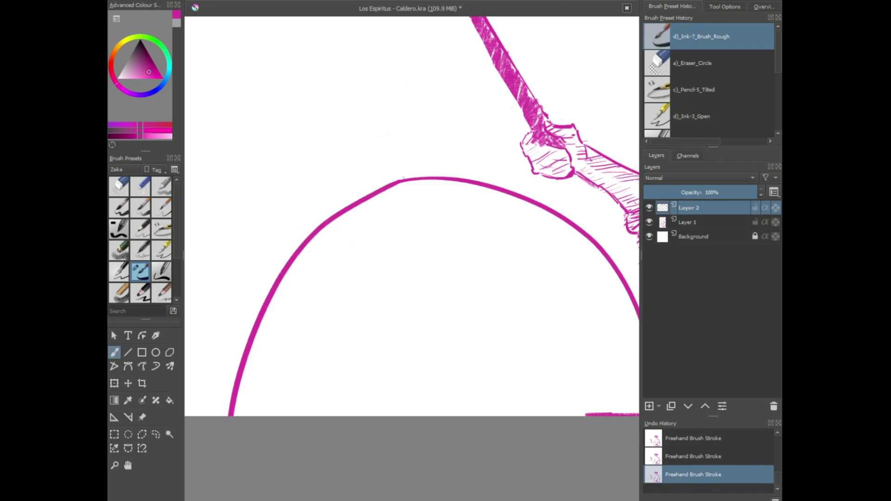
key(ctrl+z)
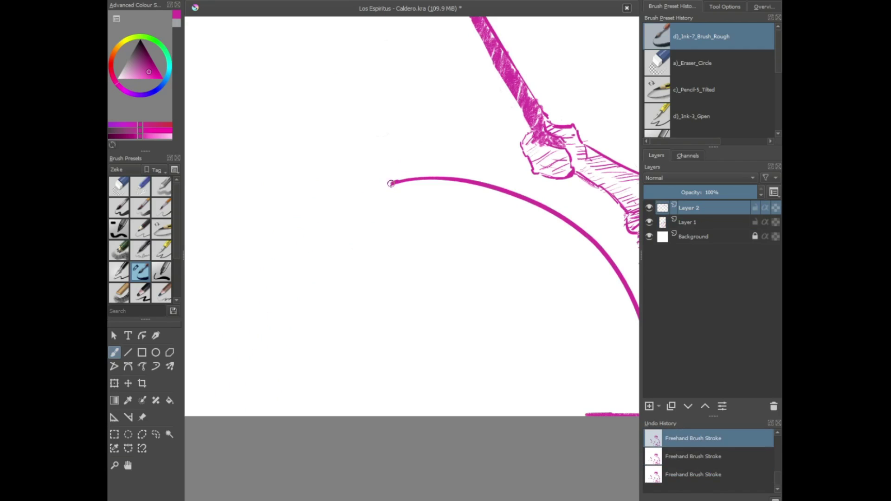
key(ctrl+shift+z)
key(ctrl+shift+z)
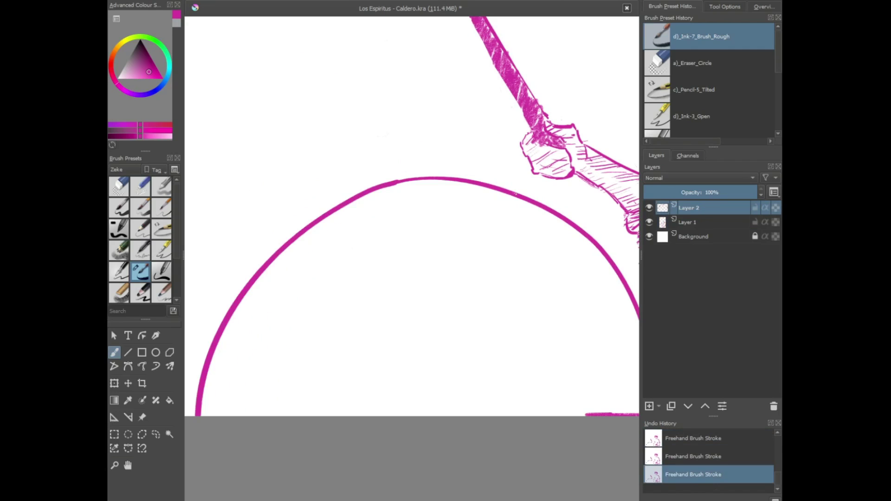
Draw the drum's outer rim arcs and the faceted band between them
drag(368, 125, 529, 196)
drag(427, 84, 237, 148)
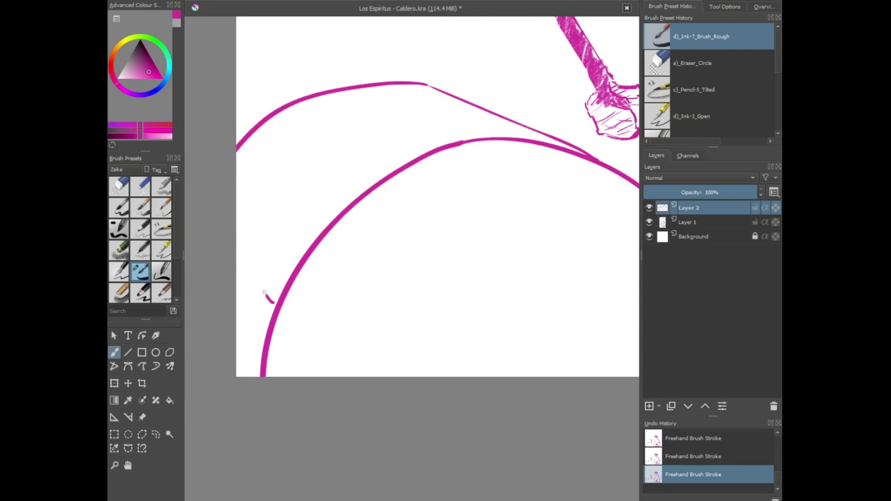
drag(264, 293, 364, 197)
mouse_move(328, 160)
mouse_down()
mouse_move(371, 111)
mouse_move(481, 139)
mouse_up()
drag(447, 115, 461, 102)
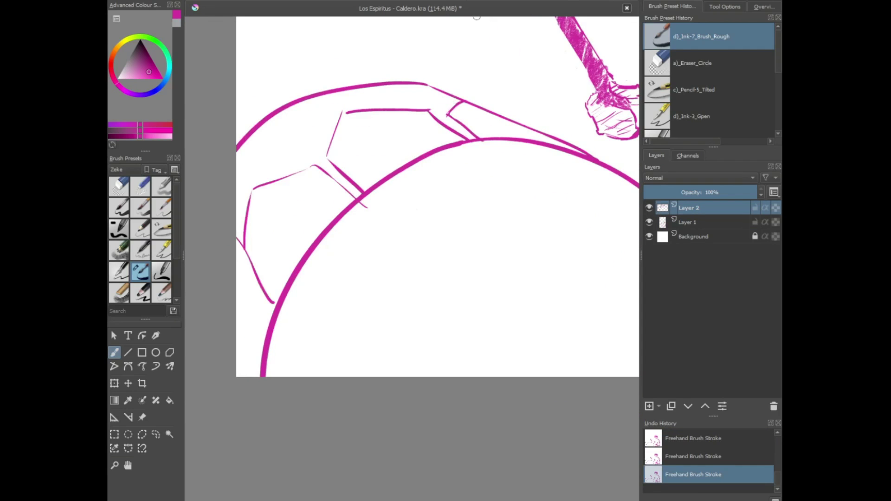
scroll(366, 205, left, 3)
scroll(364, 145, left, 2)
Outline the rim's left and upper facets and fill the lower-left edge magenta
drag(390, 259, 427, 312)
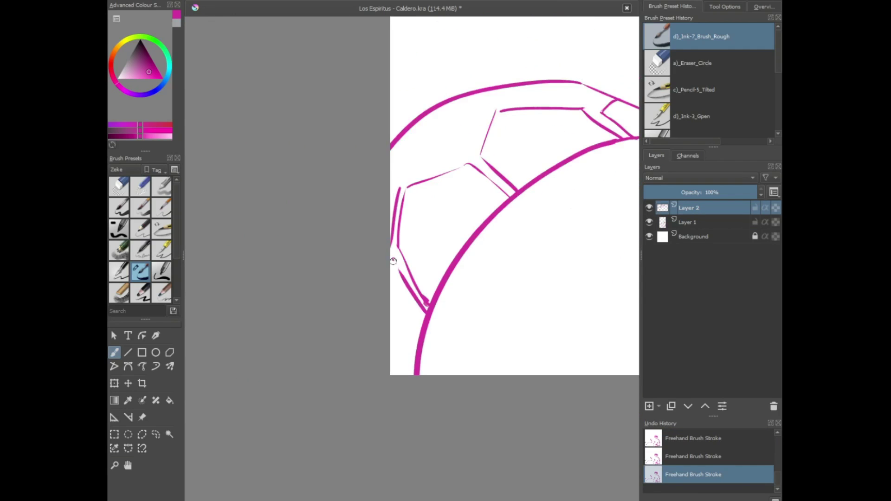
mouse_move(402, 185)
mouse_down()
mouse_move(392, 151)
mouse_move(464, 160)
mouse_up()
mouse_move(464, 160)
mouse_down()
mouse_move(473, 88)
mouse_move(578, 99)
mouse_move(588, 83)
mouse_up()
scroll(510, 194, down, 3)
scroll(511, 195, left, 1)
mouse_move(425, 249)
mouse_down()
mouse_move(438, 217)
mouse_move(420, 148)
mouse_move(436, 172)
mouse_up()
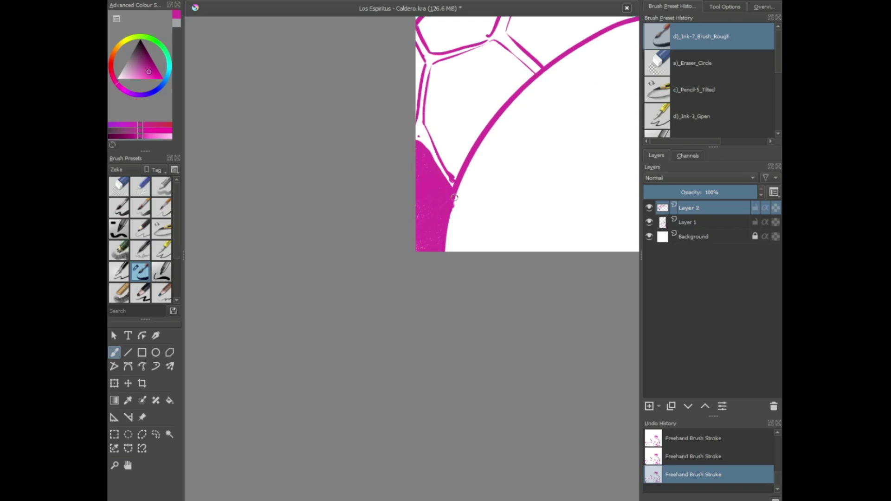
scroll(426, 272, up, 3)
scroll(426, 272, right, 1)
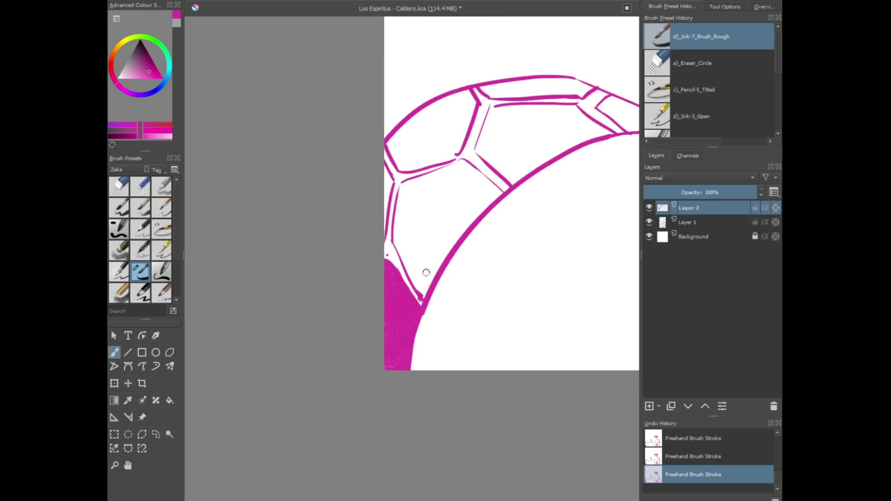
Fill the lower-left, top-left, top-middle, top and small pointed shell facets solid magenta
key(f)
click(444, 221)
click(434, 138)
click(537, 143)
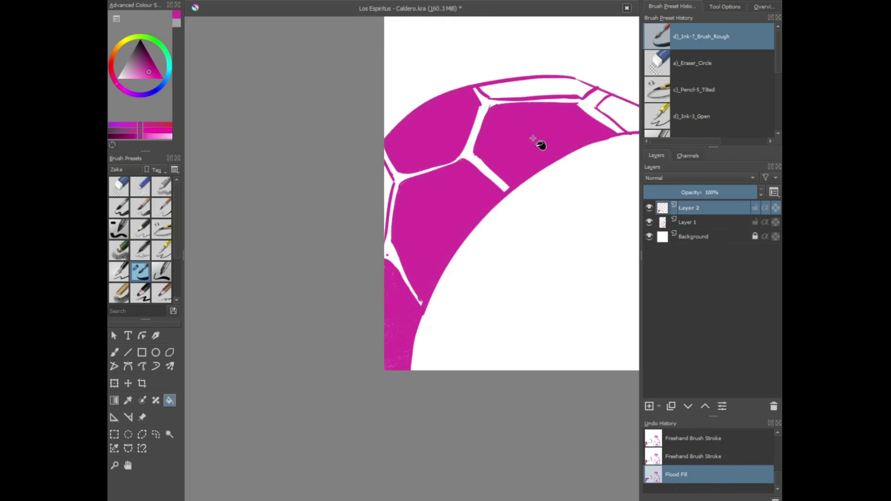
key(b)
key(f)
click(532, 94)
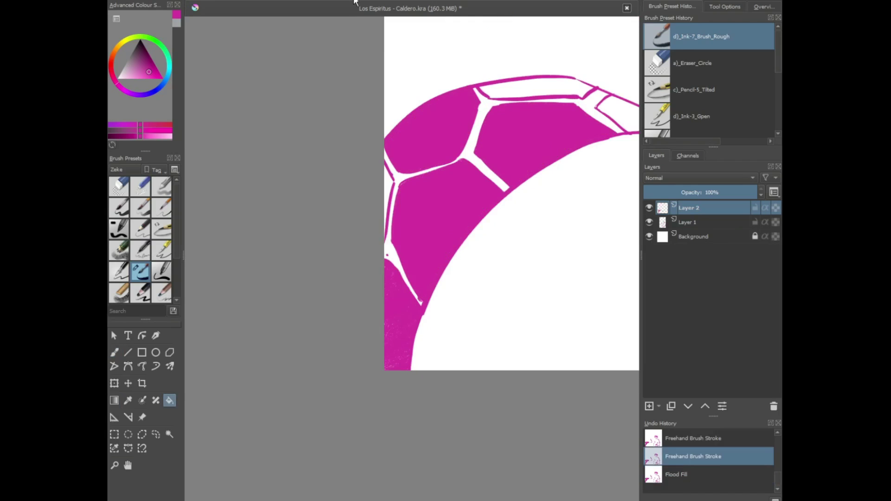
key(b)
scroll(541, 120, right, 3)
drag(541, 120, 603, 134)
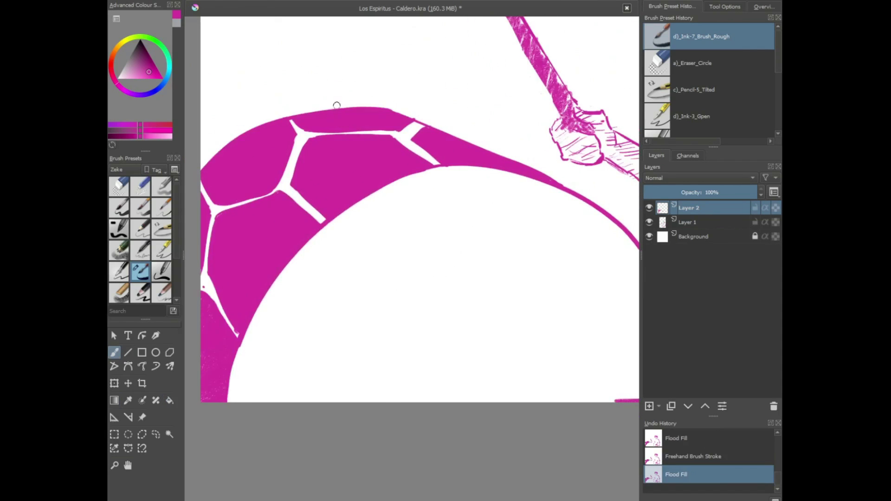
Thicken the shell's top edge, hatch its lower edge in magenta, and add a new empty layer
drag(463, 99, 277, 121)
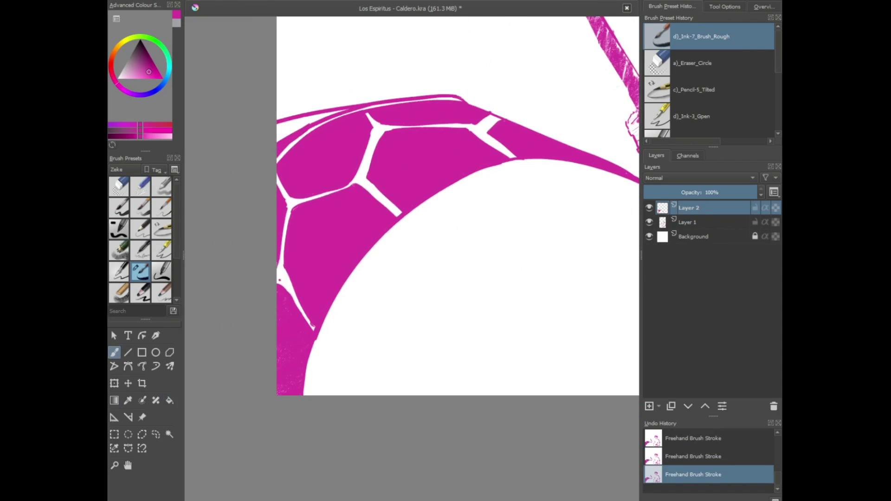
drag(446, 274, 316, 207)
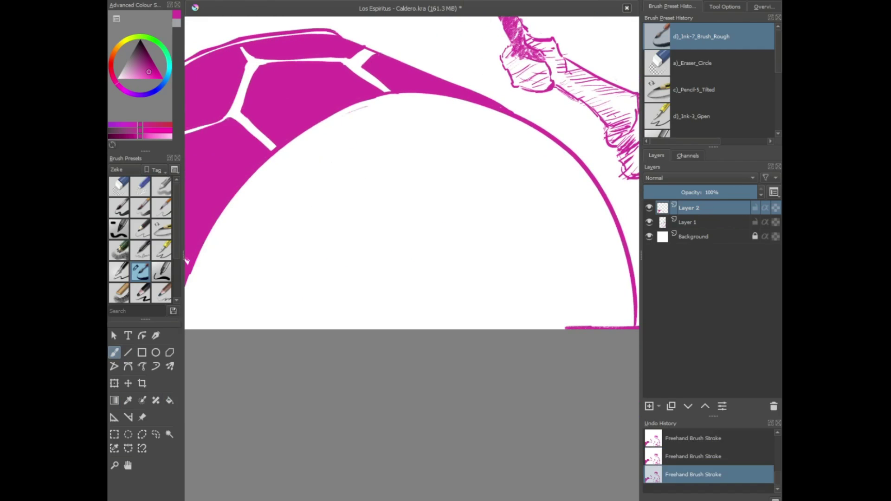
drag(372, 103, 258, 171)
drag(353, 144, 232, 204)
drag(385, 135, 245, 209)
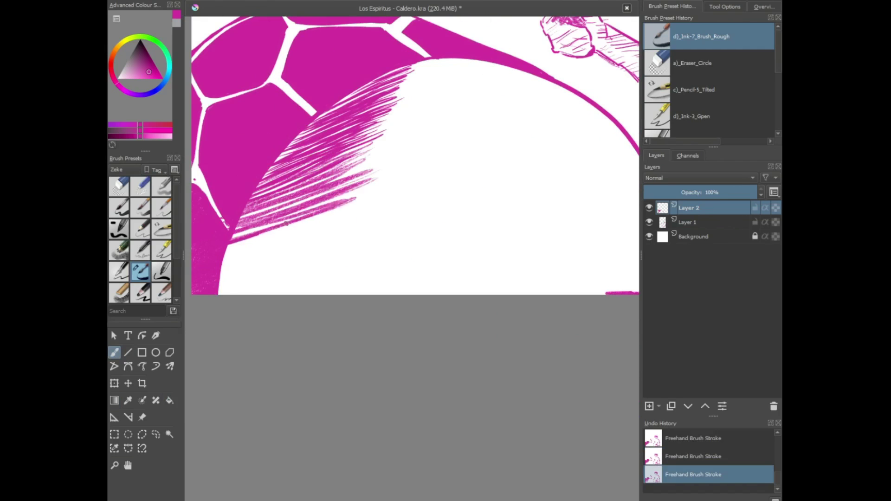
drag(371, 195, 222, 279)
drag(278, 250, 408, 163)
mouse_move(301, 274)
mouse_down()
mouse_move(469, 199)
mouse_move(529, 232)
mouse_up()
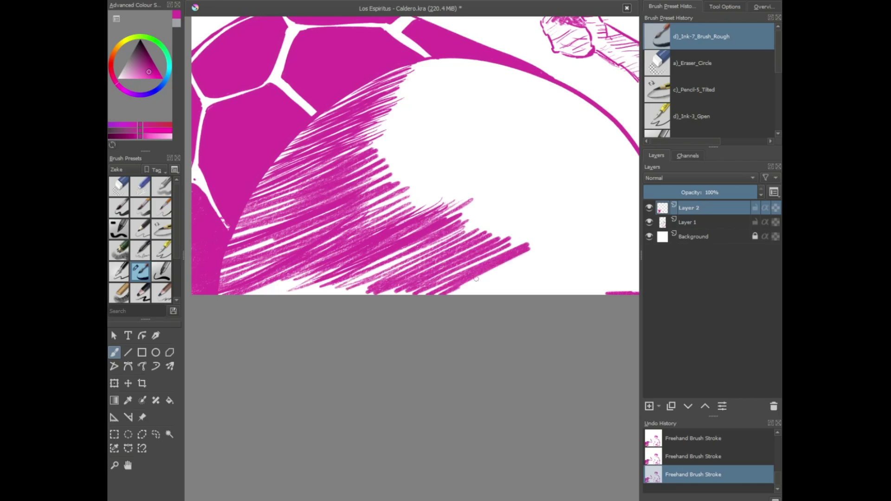
drag(455, 292, 622, 260)
scroll(426, 168, down, 5)
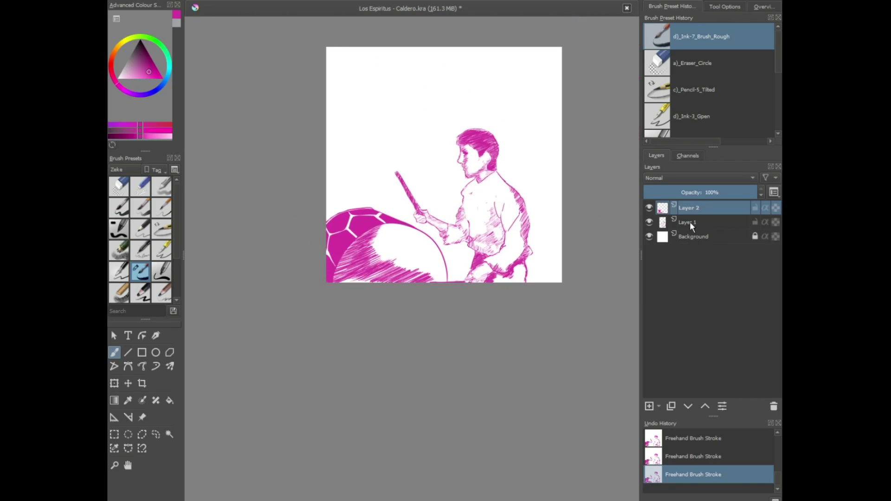
key(Insert)
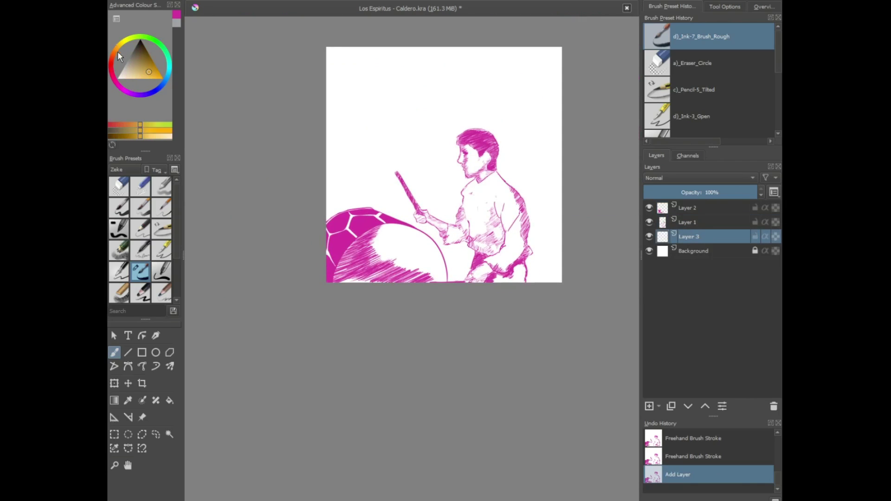
Choose a bright orange in the Advanced Colour Selector and clear a stray stroke
drag(327, 139, 362, 218)
key(Delete)
click(119, 52)
click(152, 74)
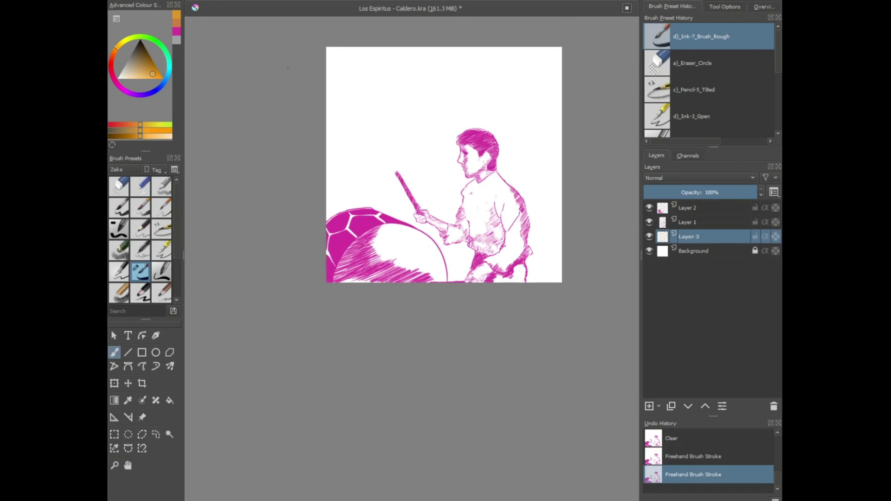
Draw the first orange flame curves along the left and upper-left of the canvas
drag(346, 144, 403, 217)
key(ctrl+z)
key(ctrl+z)
drag(343, 148, 400, 219)
drag(339, 158, 326, 200)
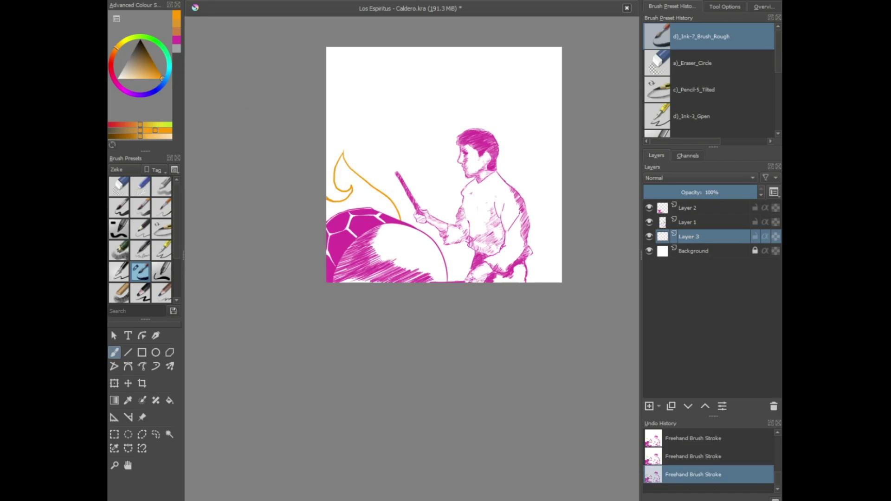
drag(332, 131, 332, 63)
drag(332, 102, 334, 47)
key(ctrl+z)
key(ctrl+z)
key(ctrl+z)
drag(338, 129, 351, 120)
mouse_move(341, 46)
mouse_down()
mouse_move(352, 119)
mouse_move(360, 53)
mouse_move(366, 83)
mouse_move(372, 77)
mouse_up()
key(ctrl+z)
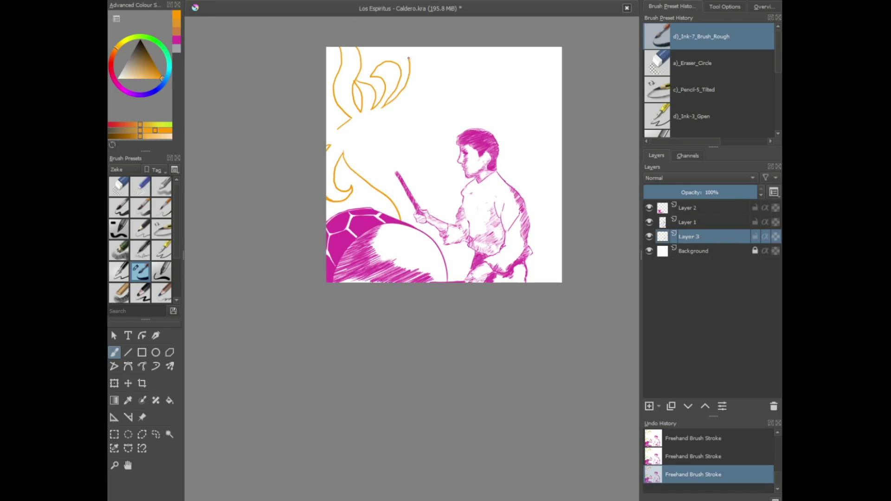
Add curling orange flame strokes along the top and a smaller curve beside the face
drag(384, 107, 448, 103)
key(ctrl+z)
drag(380, 108, 446, 82)
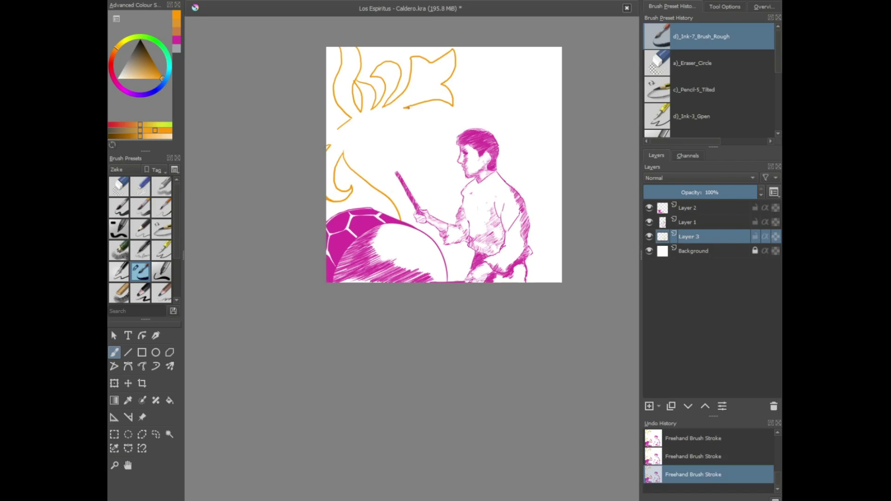
mouse_move(407, 107)
mouse_down()
mouse_move(383, 122)
mouse_move(444, 137)
mouse_up()
key(e)
key(e)
key(ctrl+z)
key(ctrl+shift+z)
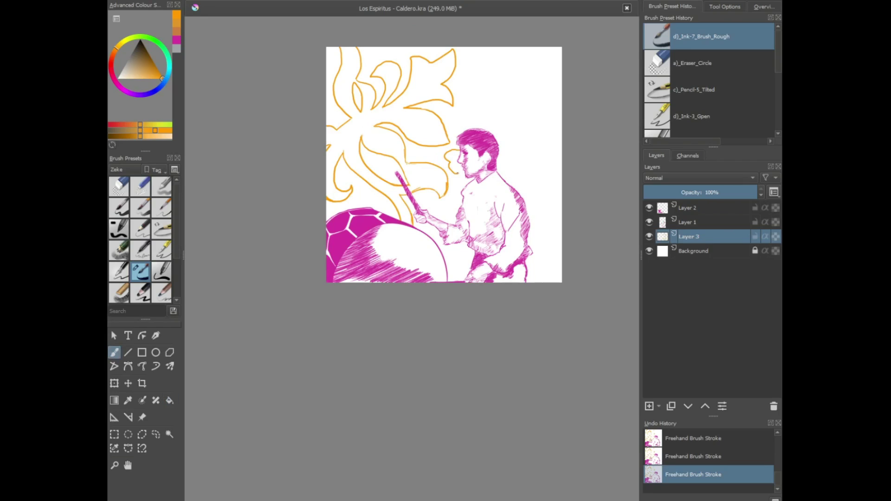
key(ctrl+z)
drag(460, 152, 454, 167)
key(ctrl+z)
Outline leaf-shaped orange flames right of the head and down the right edge
mouse_move(498, 148)
mouse_down()
mouse_move(461, 116)
mouse_move(464, 77)
mouse_move(512, 45)
mouse_move(552, 74)
mouse_move(505, 89)
mouse_up()
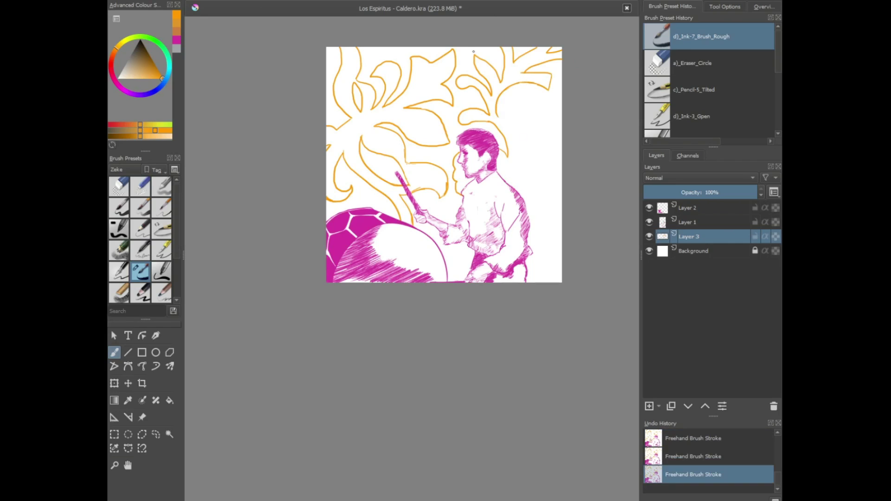
mouse_move(496, 114)
mouse_down()
mouse_move(520, 99)
mouse_move(557, 112)
mouse_up()
drag(514, 137, 561, 153)
drag(523, 159, 553, 157)
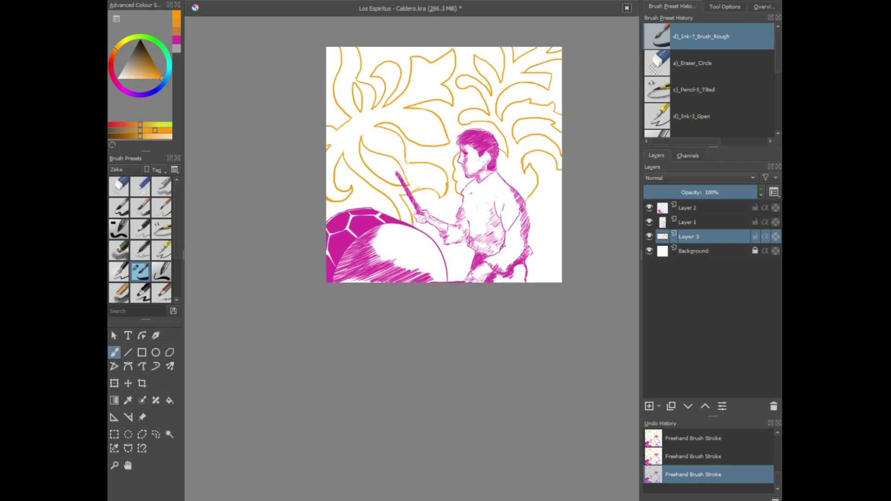
drag(531, 215, 554, 234)
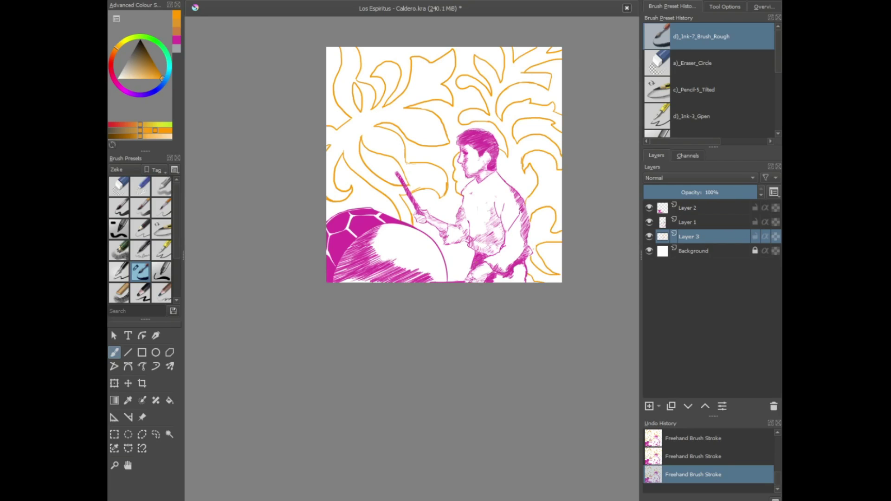
key(ctrl+z)
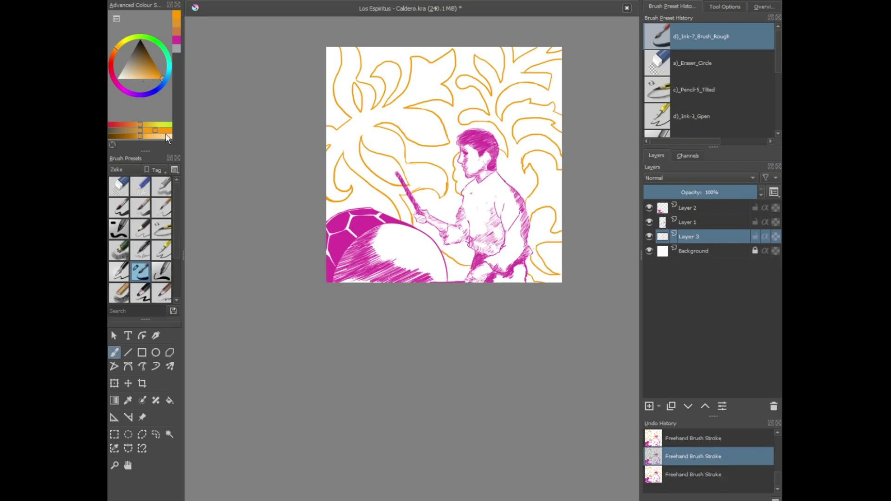
Flood-fill the flame shapes with a paler orange
click(146, 78)
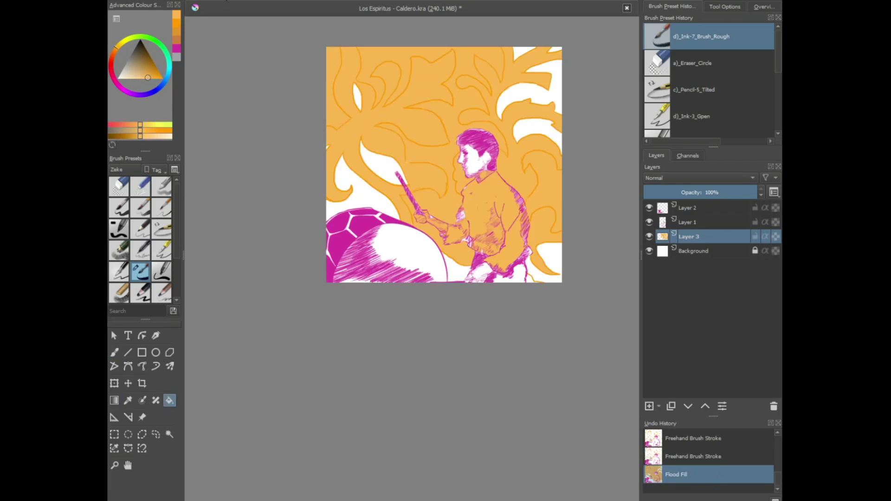
scroll(355, 194, up, 4)
drag(527, 111, 552, 113)
scroll(453, 199, up, 5)
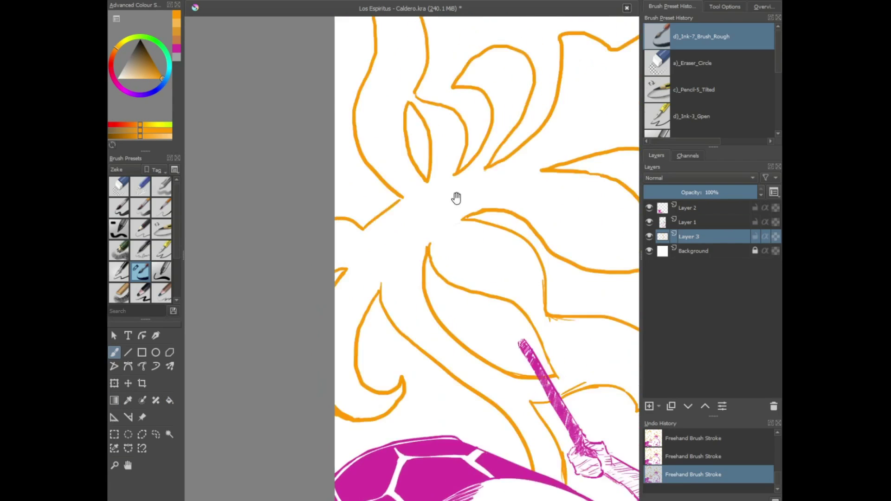
key(f)
click(411, 195)
drag(411, 194, 295, 25)
Fill the right flame orange, undoing an accidental whole-background fill
drag(529, 121, 292, 70)
click(292, 70)
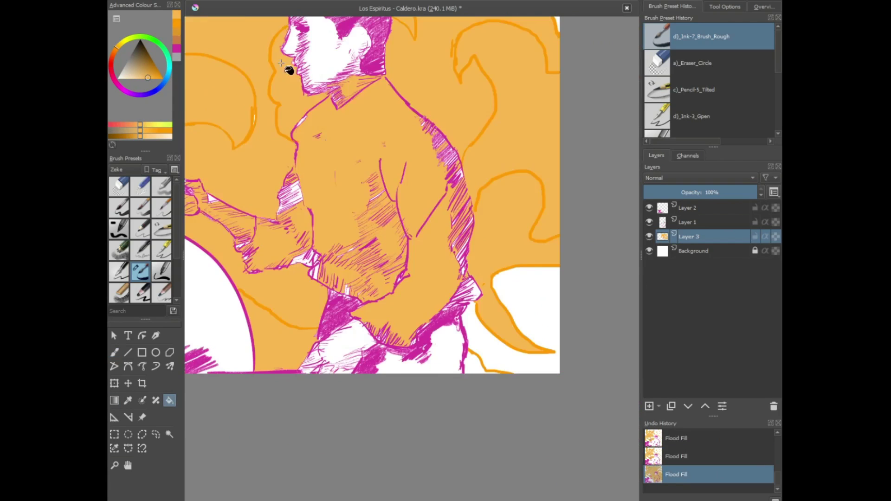
key(ctrl+z)
click(510, 232)
scroll(482, 375, up, 3)
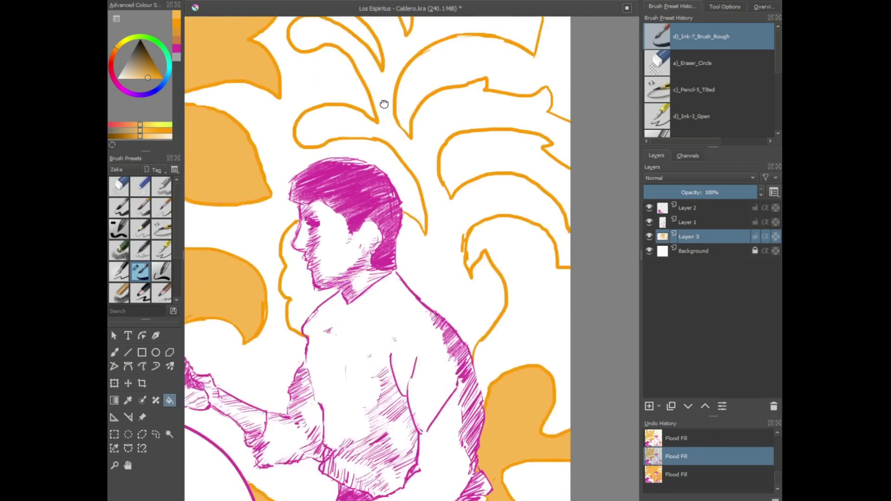
drag(384, 103, 406, 238)
key(plus)
Paint saturated orange into the gaps by the jaw, collar and right shoulder
click(162, 78)
key(b)
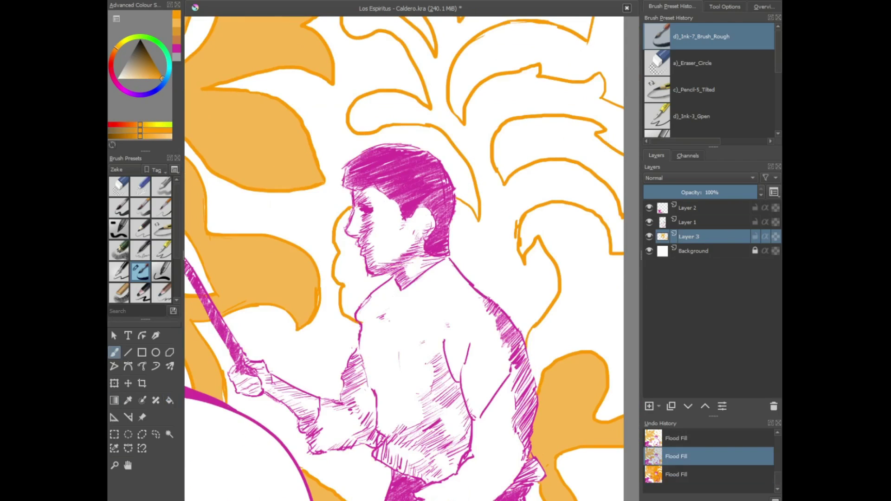
key(f)
click(264, 34)
key(ctrl+z)
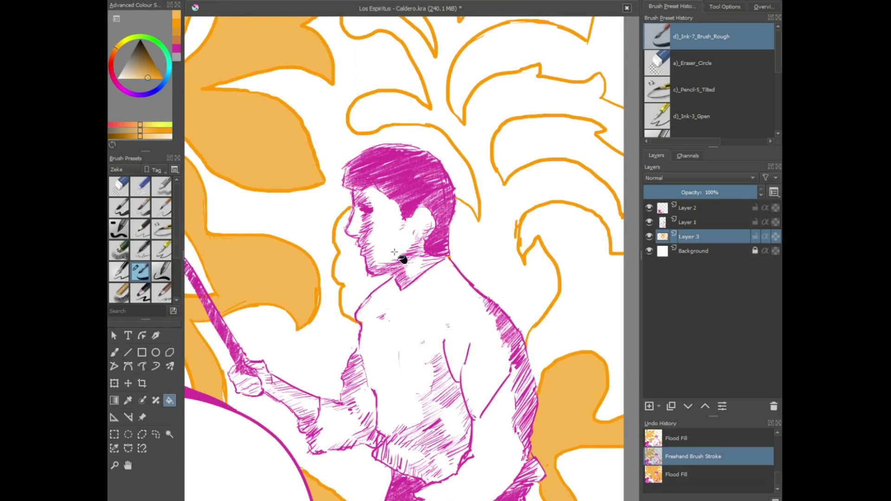
key(b)
drag(347, 310, 353, 316)
mouse_move(389, 289)
mouse_down()
mouse_move(364, 274)
mouse_move(358, 253)
mouse_move(344, 281)
mouse_move(358, 303)
mouse_up()
mouse_move(525, 340)
mouse_down()
mouse_move(475, 280)
mouse_move(452, 226)
mouse_up()
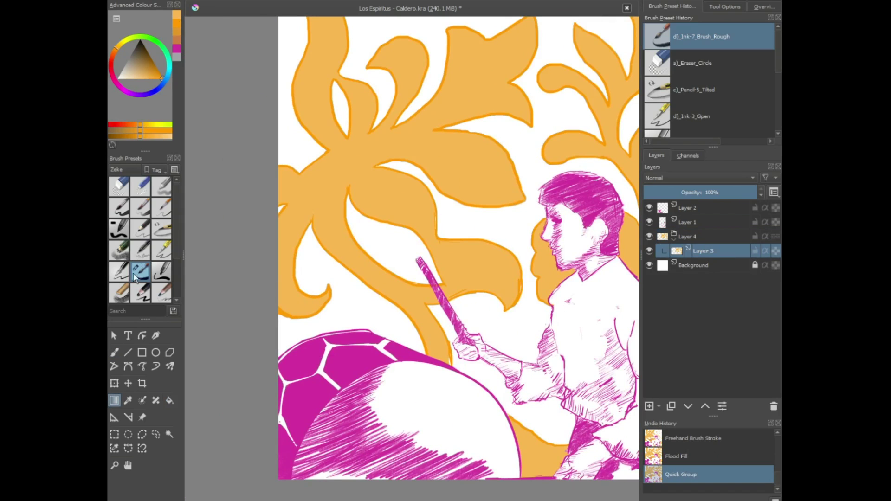
Shade the large flower's left and upper-left edges with grainy chalk in a darker orange
click(119, 293)
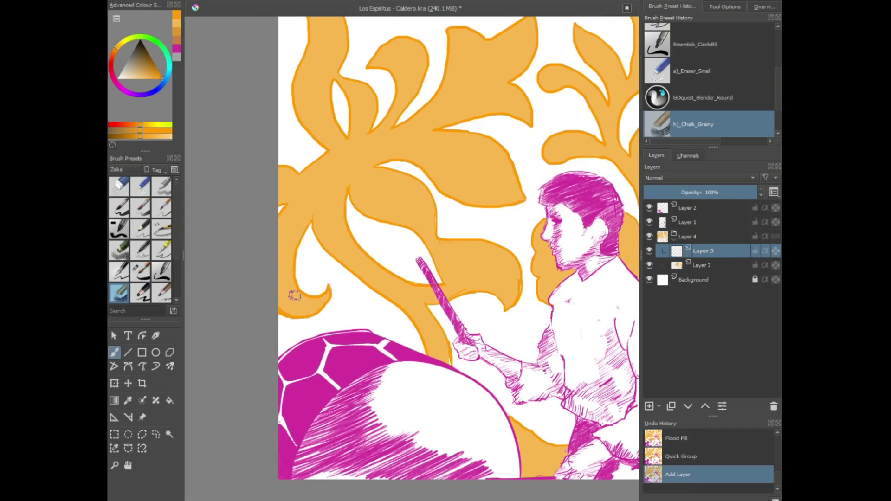
mouse_move(295, 216)
mouse_down()
mouse_move(294, 186)
mouse_move(320, 309)
mouse_up()
key(ctrl+z)
click(156, 76)
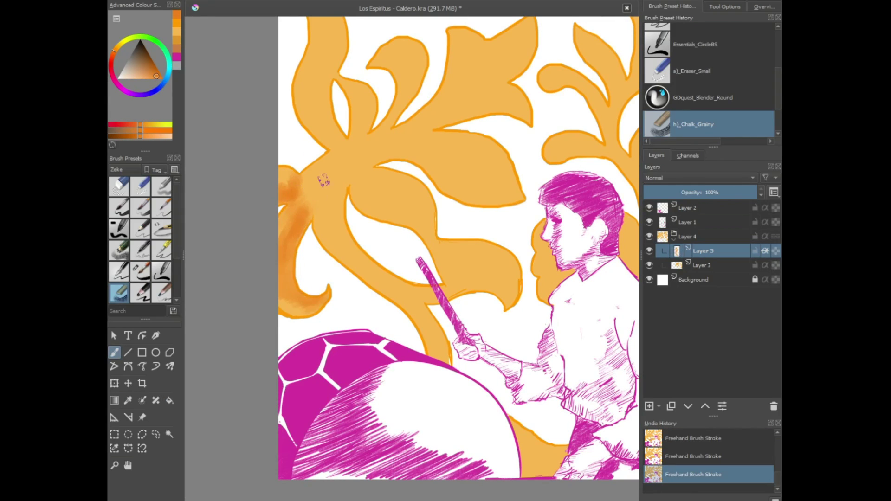
mouse_move(322, 181)
mouse_down()
mouse_move(314, 202)
mouse_move(328, 64)
mouse_up()
drag(343, 111, 306, 158)
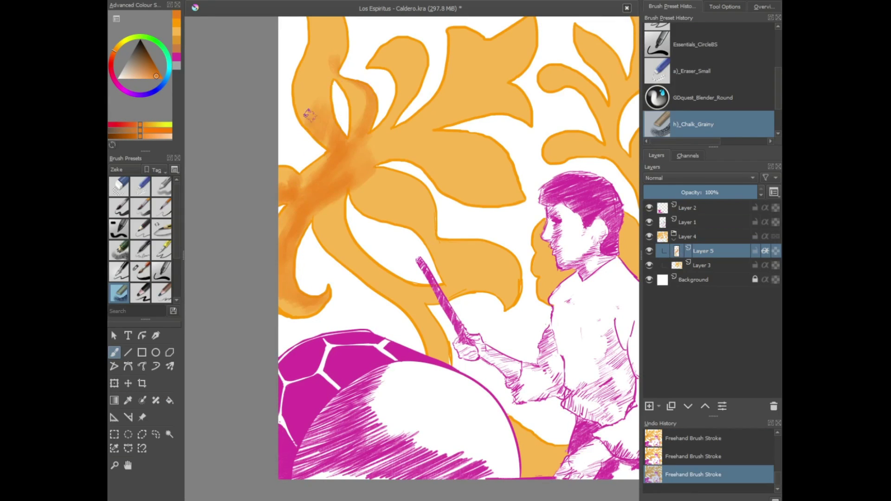
Add darker-orange chalk shading to the lower leaves and the petals right of the head
scroll(334, 139, up, 2)
mouse_move(360, 125)
mouse_down()
mouse_move(334, 195)
mouse_move(308, 133)
mouse_move(388, 110)
mouse_move(417, 139)
mouse_move(405, 145)
mouse_move(371, 127)
mouse_move(260, 237)
mouse_move(426, 254)
mouse_move(412, 213)
mouse_move(288, 248)
mouse_move(315, 253)
mouse_move(398, 336)
mouse_move(274, 344)
mouse_move(325, 408)
mouse_up()
scroll(315, 167, right, 3)
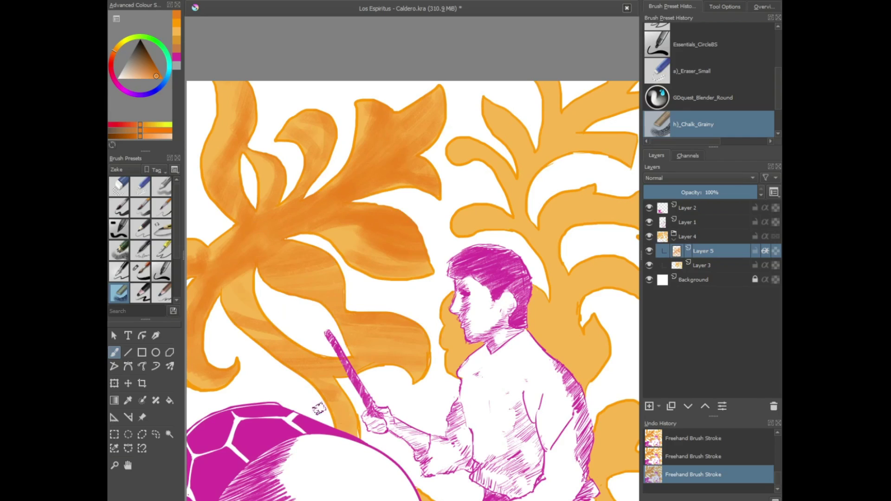
drag(348, 334, 255, 330)
mouse_move(362, 348)
mouse_down()
mouse_move(392, 195)
mouse_move(389, 155)
mouse_move(409, 107)
mouse_move(501, 90)
mouse_move(432, 182)
mouse_move(360, 162)
mouse_up()
mouse_move(408, 192)
mouse_down()
mouse_move(478, 269)
mouse_move(433, 328)
mouse_move(312, 156)
mouse_up()
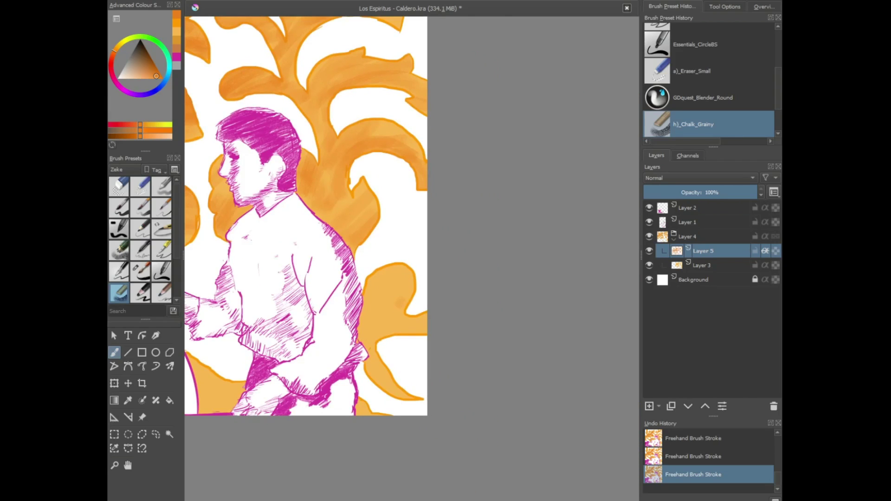
mouse_move(397, 311)
mouse_down()
mouse_move(404, 288)
mouse_move(380, 376)
mouse_move(404, 369)
mouse_up()
drag(209, 399, 227, 371)
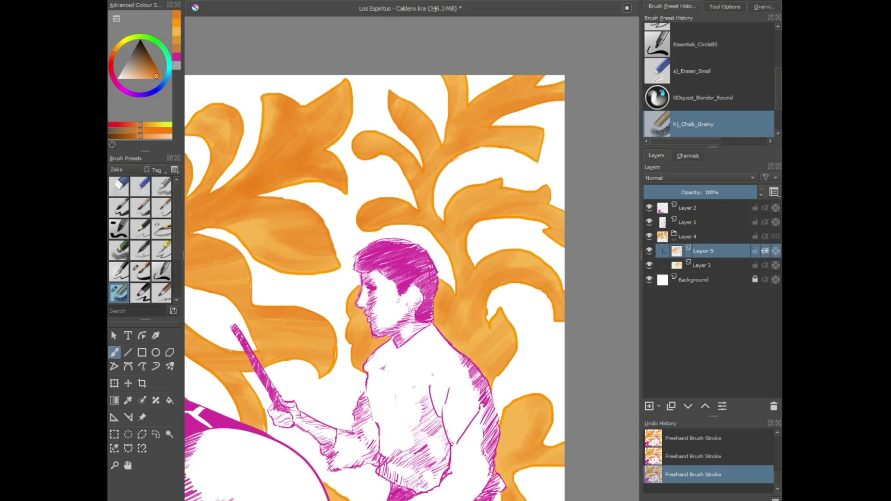
scroll(341, 167, down, 2)
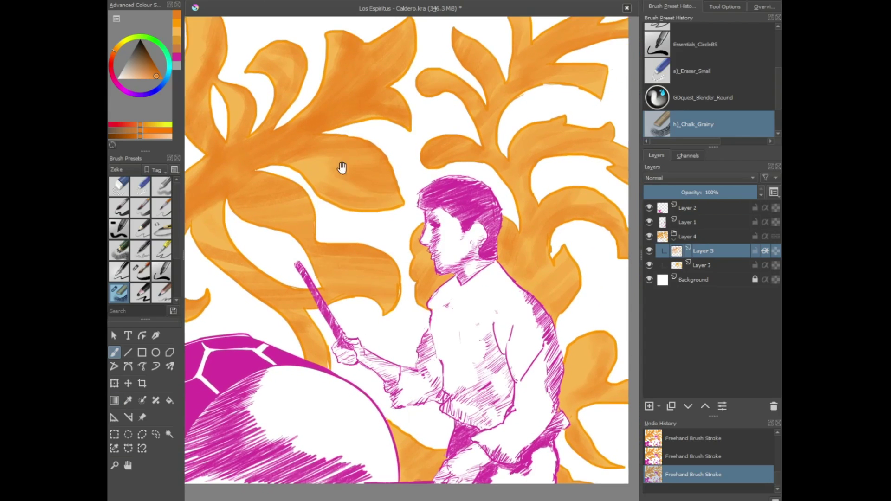
click(692, 207)
scroll(425, 277, down, 2)
Pick blue-purple and flood-fill the first background gaps behind the leaves
drag(424, 277, 426, 284)
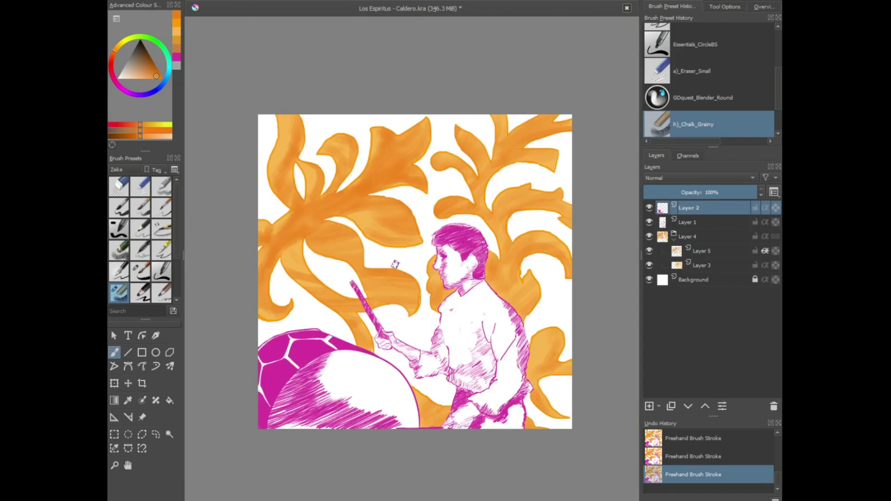
click(692, 264)
scroll(441, 268, up, 2)
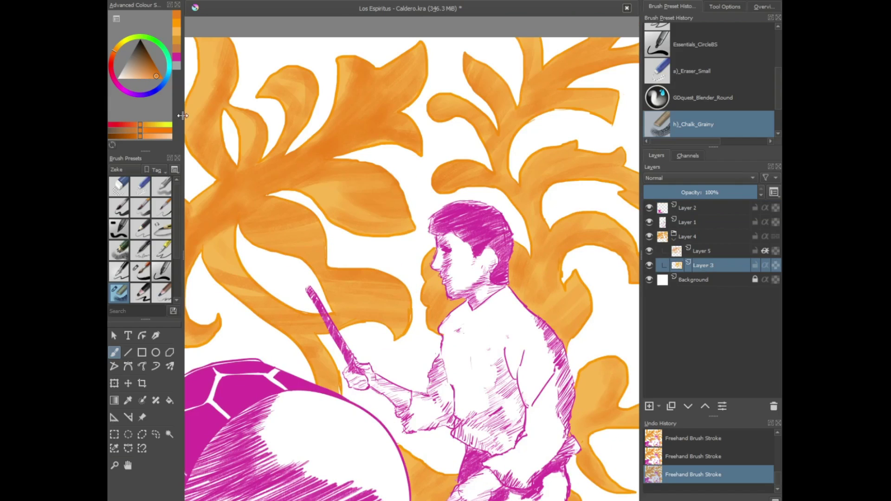
click(134, 63)
key(f)
click(230, 139)
scroll(252, 204, down, 1)
click(364, 180)
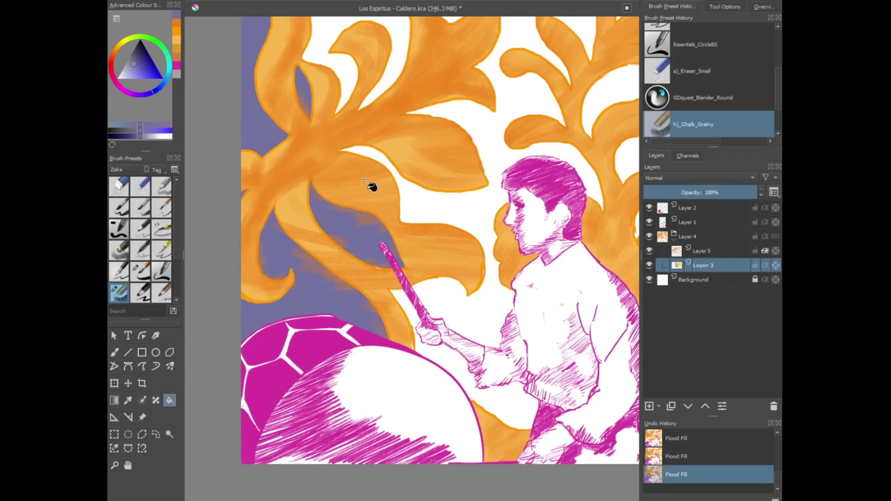
key(b)
drag(427, 292, 434, 299)
mouse_move(355, 302)
mouse_down()
mouse_move(375, 306)
mouse_move(345, 297)
mouse_up()
key(ctrl+z)
On a new layer, fill the left, right and upper background areas purple
key(Insert)
key(f)
click(301, 158)
click(354, 175)
scroll(414, 301, up, 2)
click(461, 255)
key(b)
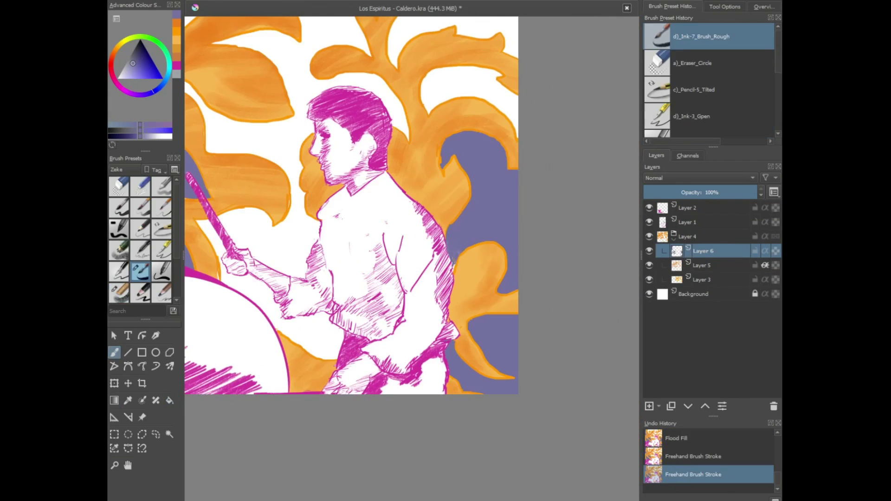
click(119, 293)
key(f)
click(379, 96)
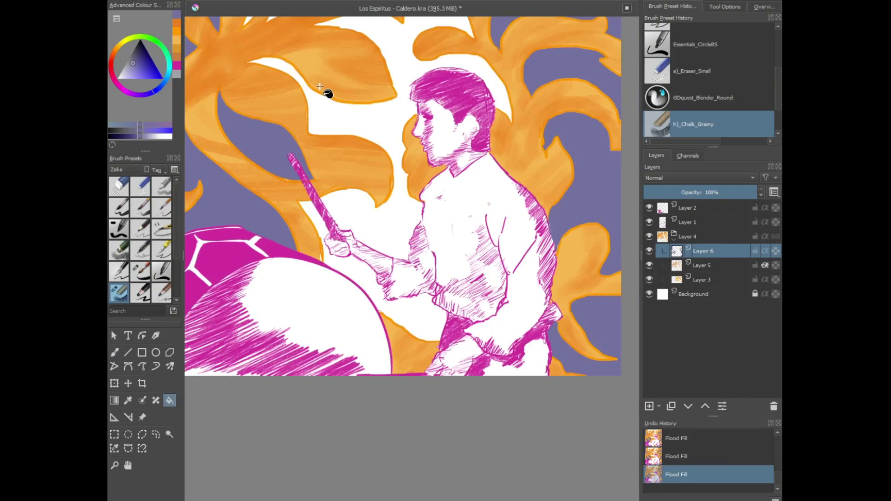
scroll(320, 86, up, 3)
Close the forearm outline gap with the rough ink brush and fill the enclosed area purple
click(140, 271)
drag(430, 188, 413, 213)
mouse_move(207, 216)
mouse_down()
mouse_move(338, 286)
mouse_move(413, 211)
mouse_up()
key(f)
scroll(413, 211, down, 3)
click(339, 195)
Outline the drummer's hand in grey-purple and fill the last background gap
key(b)
mouse_move(377, 321)
mouse_down()
mouse_move(410, 319)
mouse_move(424, 329)
mouse_up()
mouse_move(281, 239)
mouse_down()
mouse_move(292, 268)
mouse_move(319, 265)
mouse_up()
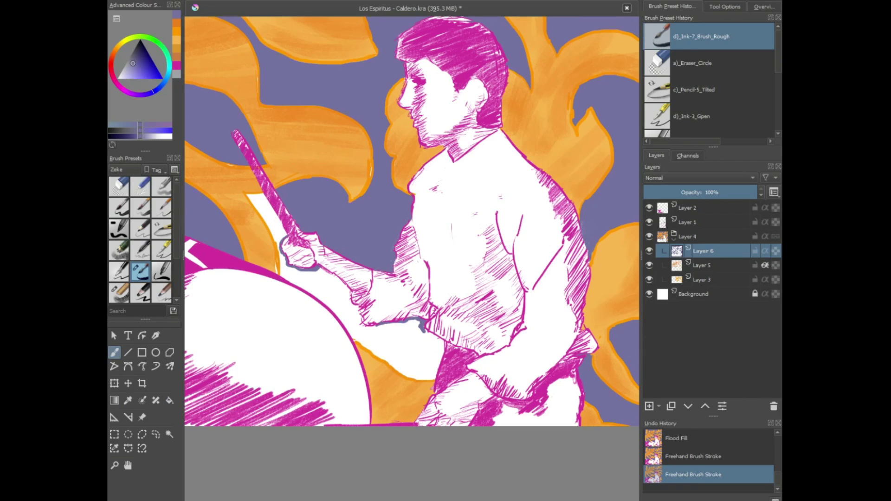
key(f)
click(338, 308)
scroll(338, 308, down, 5)
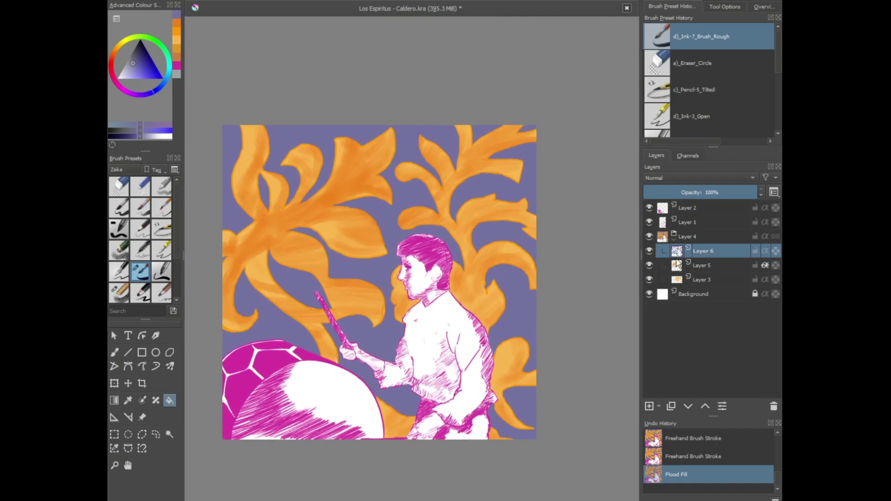
Merge the top layer down and prepare a new title layer with white blocky ink
key(ctrl+e)
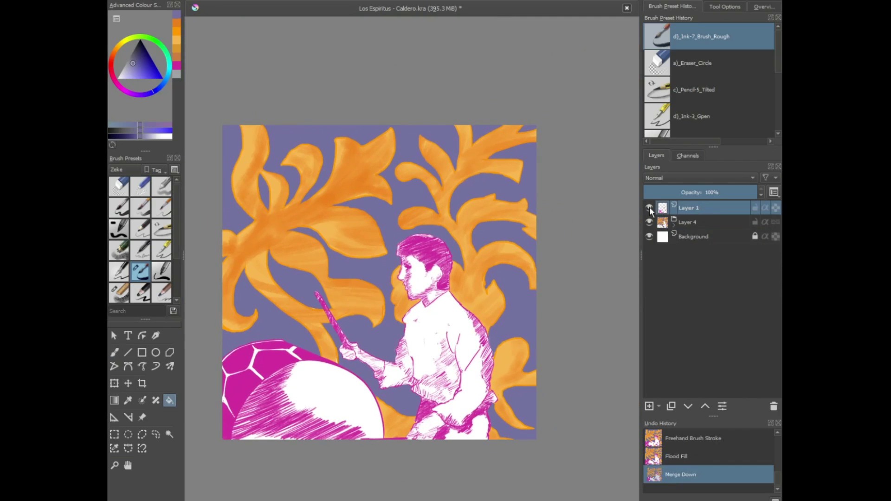
key(Insert)
click(118, 229)
click(117, 78)
mouse_move(306, 140)
mouse_down()
mouse_move(307, 165)
mouse_move(325, 164)
mouse_up()
mouse_move(351, 149)
mouse_down()
mouse_move(366, 165)
mouse_move(375, 150)
mouse_up()
key(ctrl+z)
key(ctrl+z)
key(ctrl+z)
key(ctrl+z)
key(ctrl+z)
key(ctrl+z)
Letter 'Los' and 'ESPIRITUS' in white near the top of the cover
drag(408, 142, 388, 160)
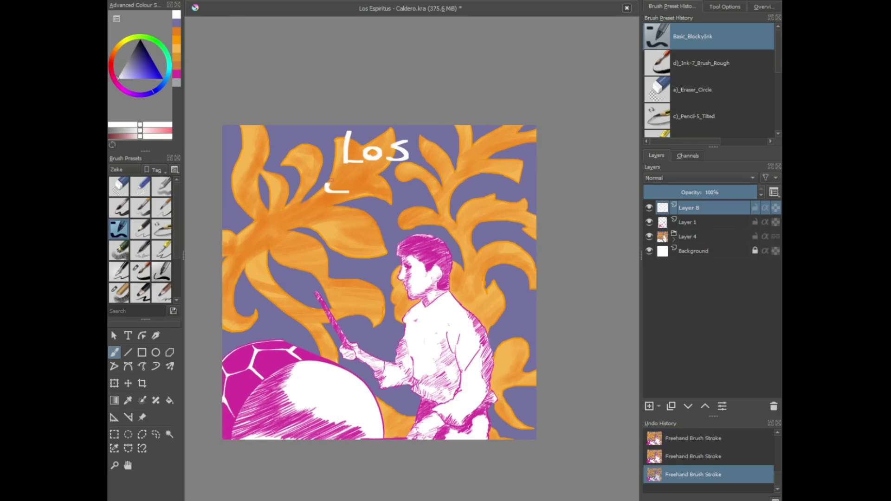
drag(344, 179, 415, 207)
drag(420, 181, 420, 197)
mouse_move(426, 179)
mouse_down()
mouse_move(432, 198)
mouse_move(452, 197)
mouse_up()
drag(469, 181, 457, 197)
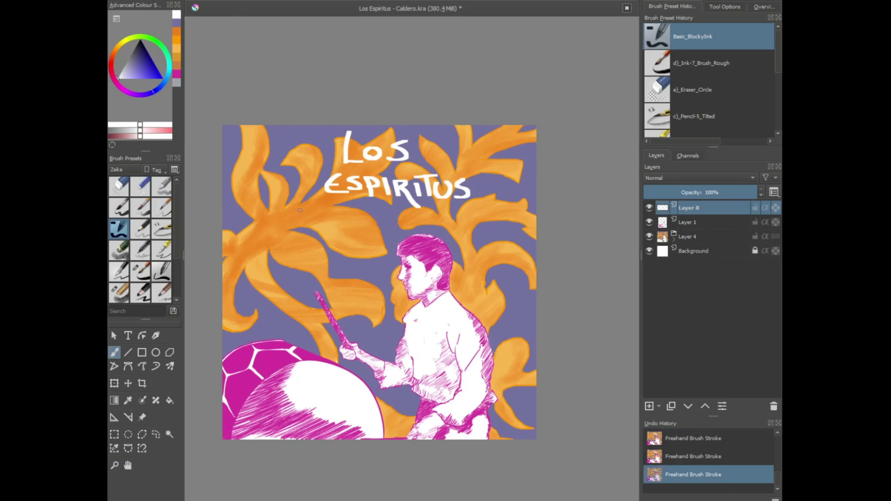
click(119, 249)
key(ctrl+z)
Try chalk lettering for the third word, then revert it through Undo History
click(119, 270)
click(118, 292)
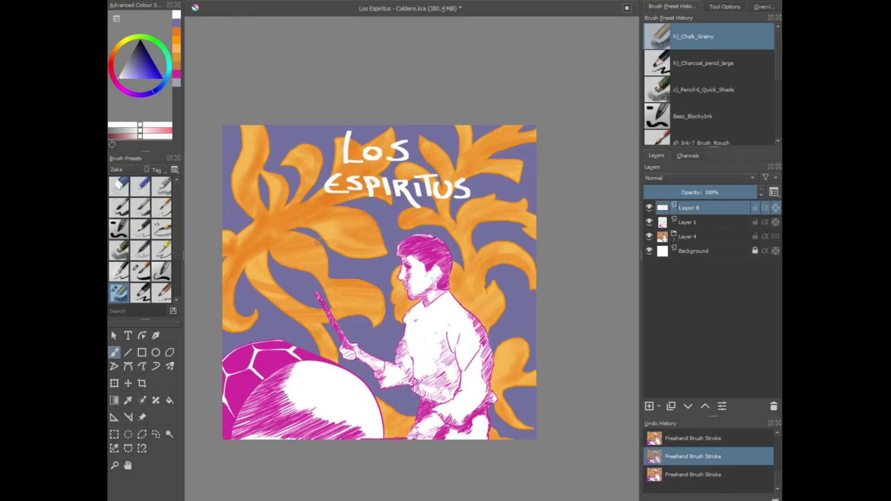
mouse_move(332, 211)
mouse_down()
mouse_move(330, 249)
mouse_move(364, 246)
mouse_up()
mouse_move(371, 206)
mouse_down()
mouse_move(378, 246)
mouse_move(497, 237)
mouse_up()
drag(496, 222, 536, 241)
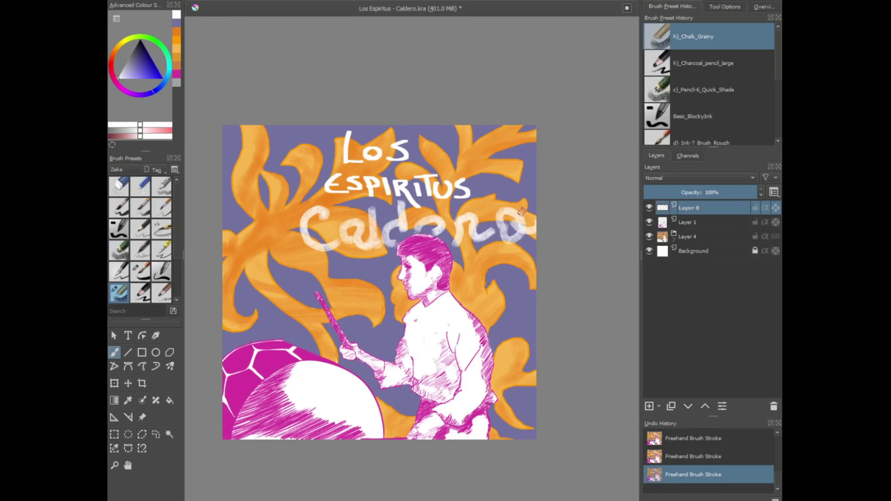
click(693, 438)
click(694, 456)
click(701, 139)
Letter 'Caldero' in white rough ink below ESPIRITUS and clear the selection
mouse_move(338, 211)
mouse_down()
mouse_move(344, 255)
mouse_move(370, 254)
mouse_up()
key(ctrl+z)
mouse_move(386, 209)
mouse_down()
mouse_move(379, 250)
mouse_move(406, 209)
mouse_up()
drag(420, 232, 533, 225)
drag(283, 133, 324, 205)
key(ctrl+shift+a)
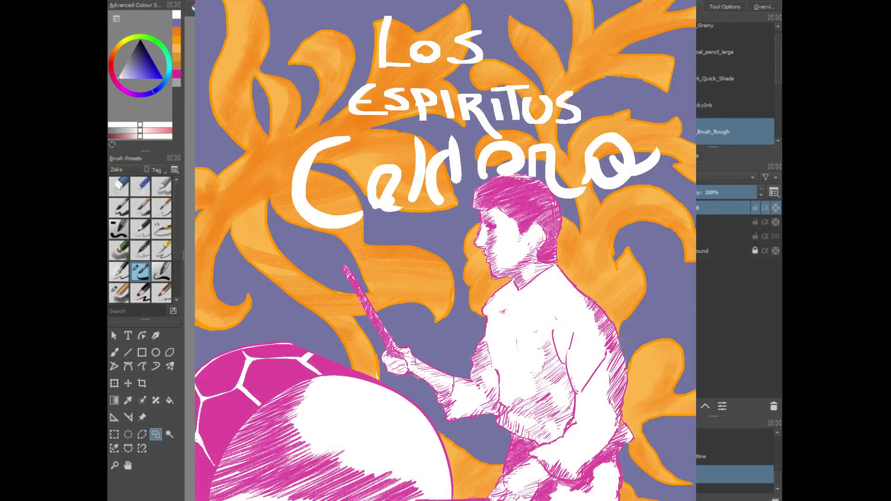
click(114, 353)
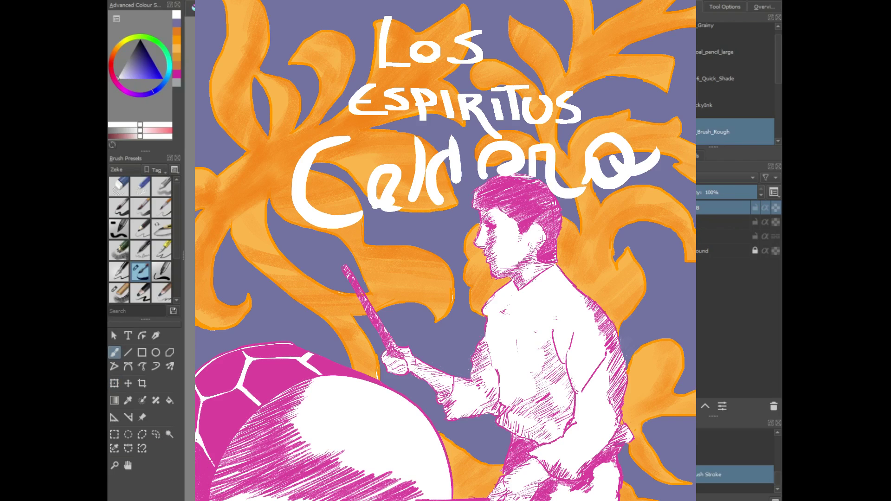